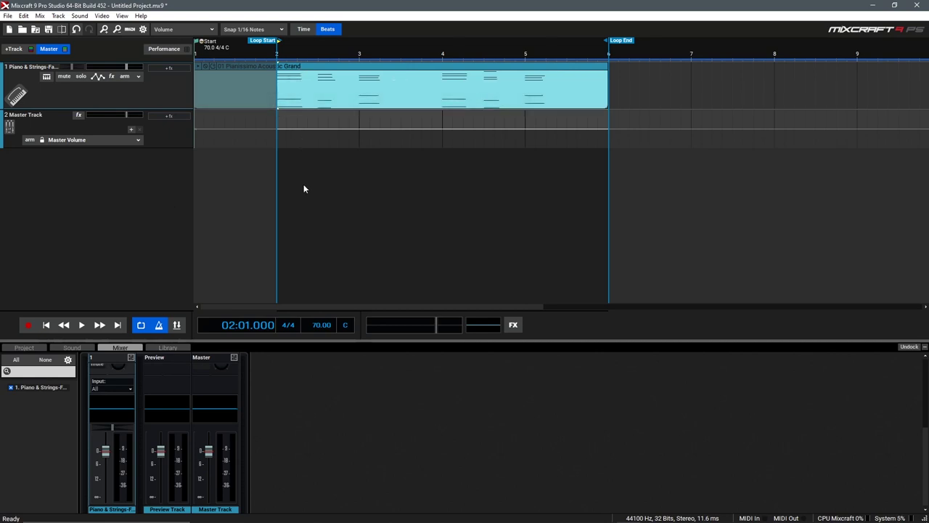
# Audition the loop, draw a volume fade from bar 2 to silence, play it, then undo it
pyautogui.press('space')
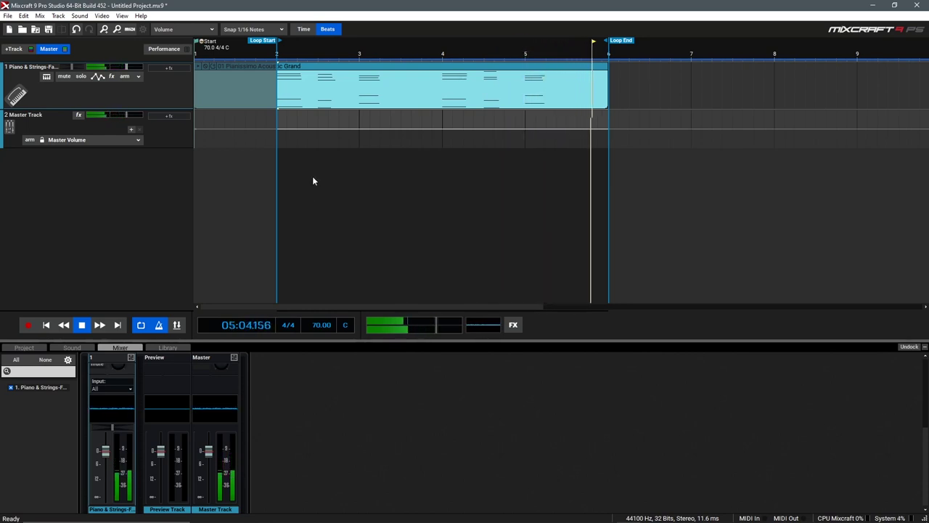
pyautogui.press('space')
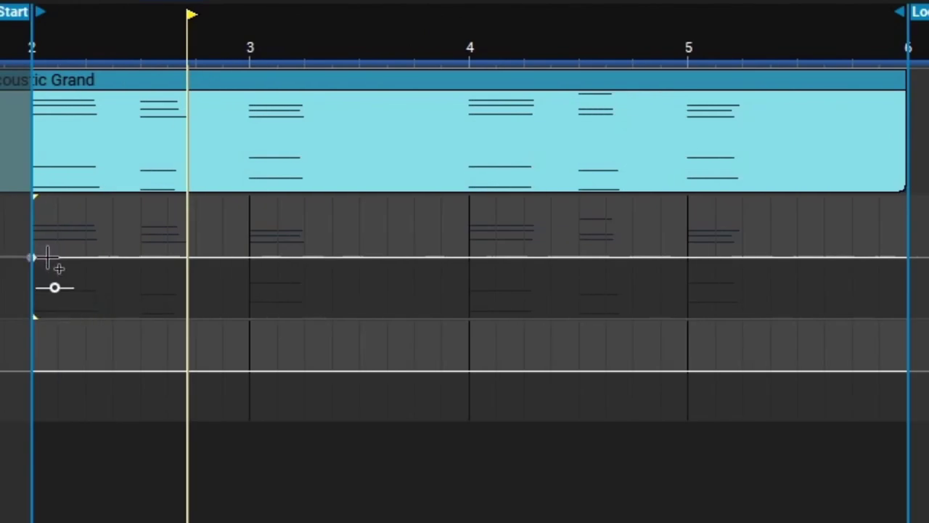
pyautogui.moveTo(53, 286); pyautogui.dragTo(441, 376)
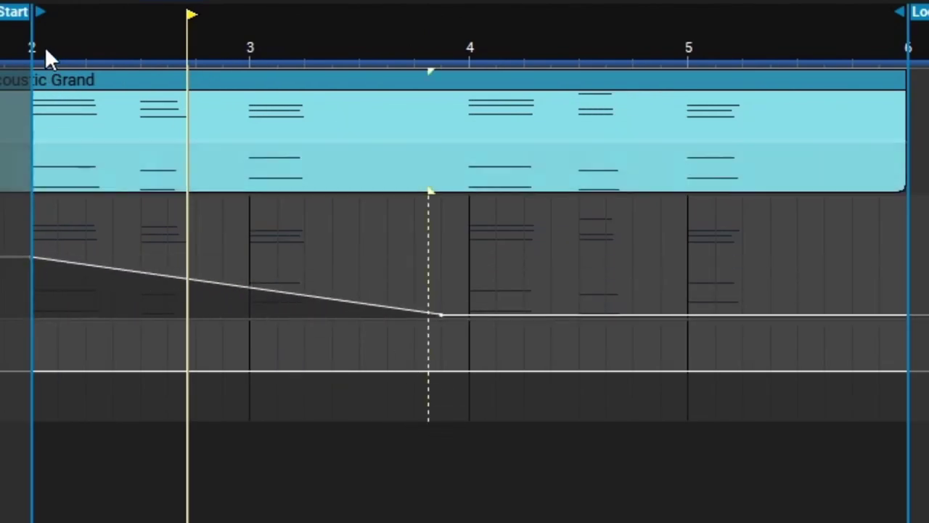
pyautogui.click(43, 52)
pyautogui.press('space')
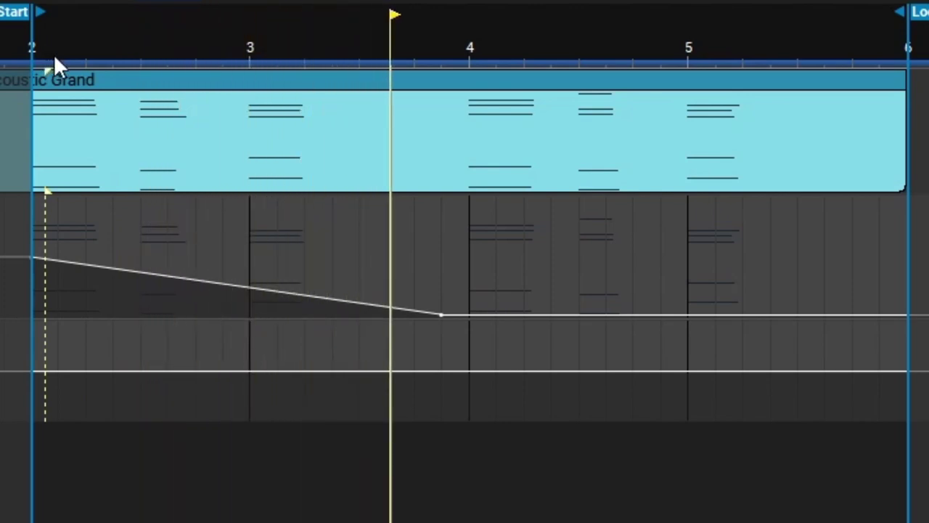
pyautogui.hotkey('ctrl', 'z')
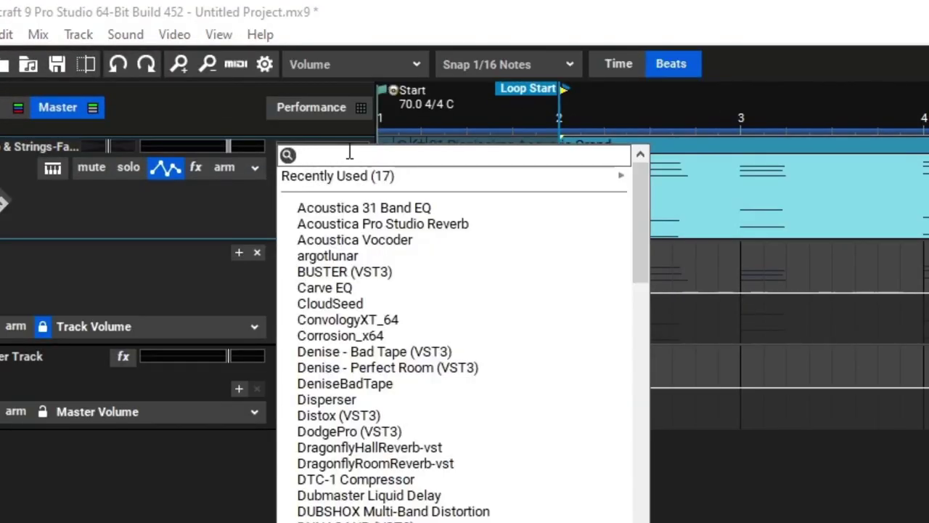
# Search 'rever', add kHs Reverb to the piano track and preview the result
pyautogui.write('rever')
pyautogui.click(349, 250)
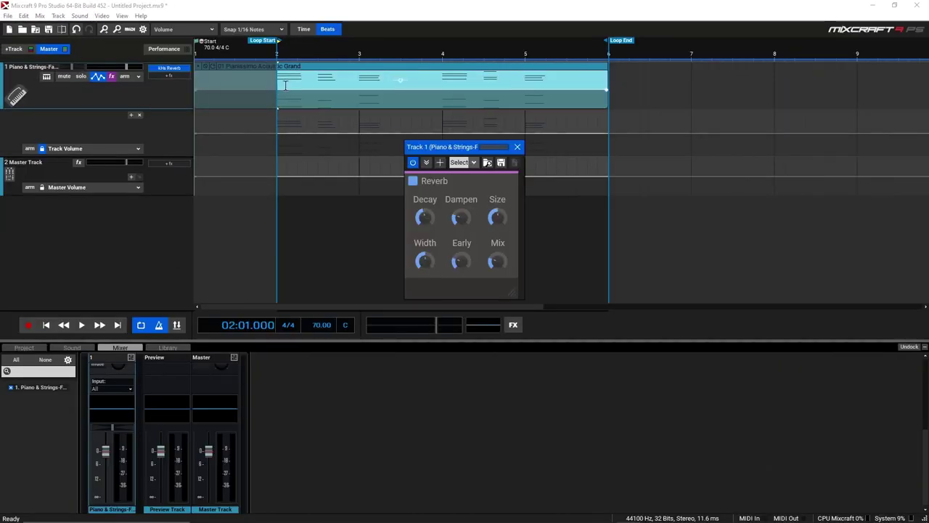
pyautogui.press('space')
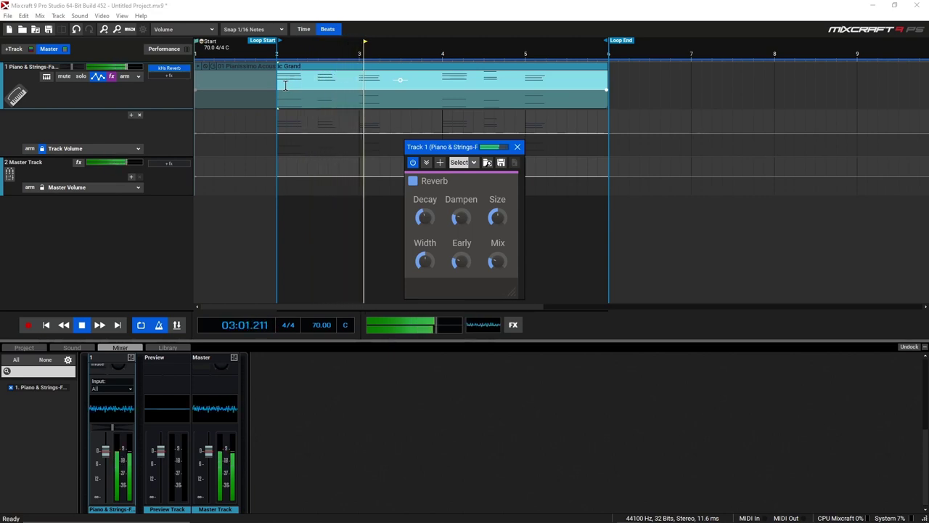
pyautogui.press('space')
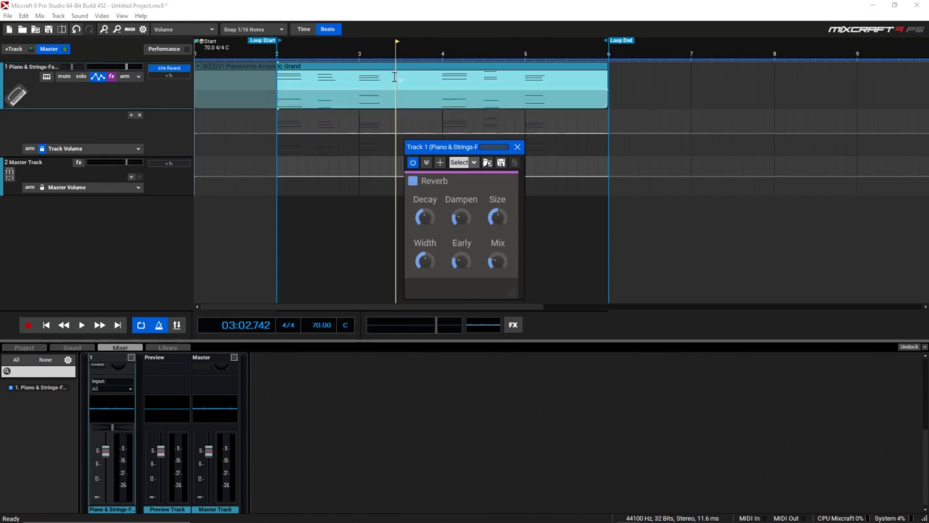
pyautogui.click(136, 139)
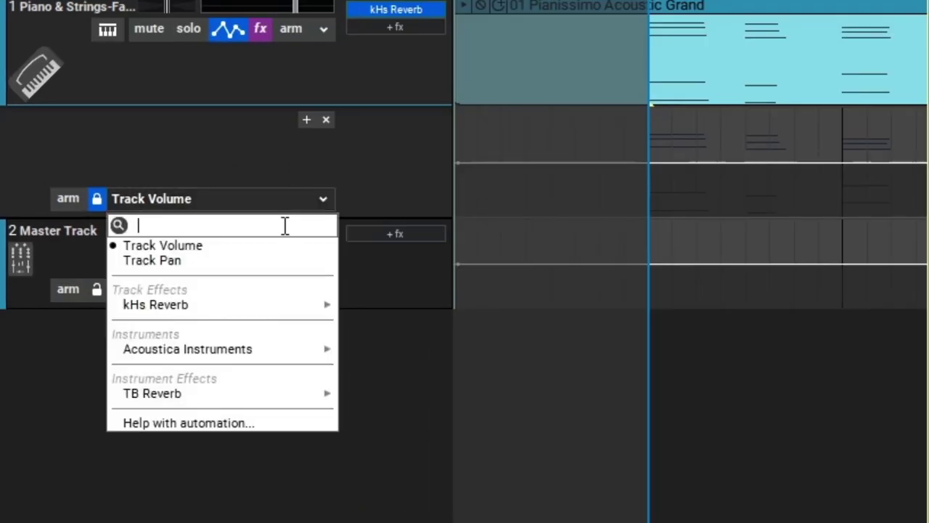
# Switch the automation lane to kHs Reverb Mix and draw a rising ramp at bar 2
pyautogui.moveTo(287, 307)
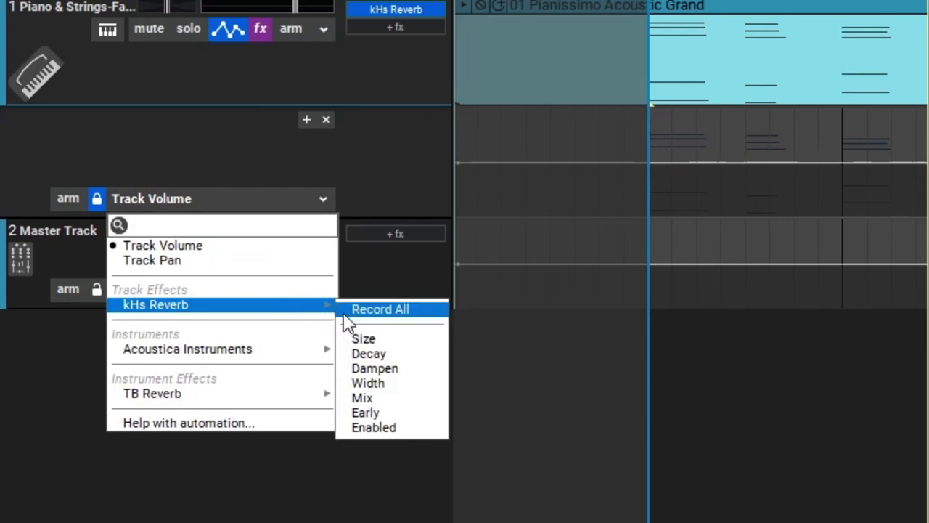
pyautogui.click(402, 405)
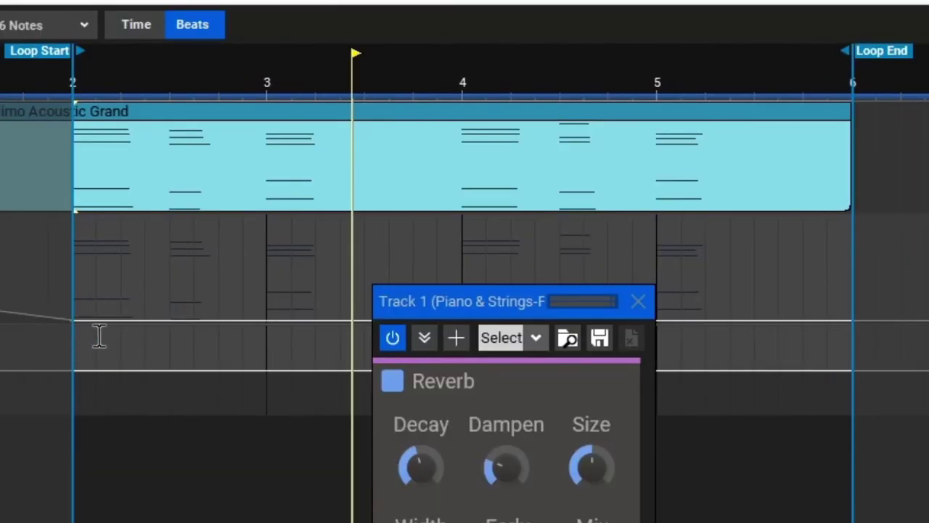
pyautogui.moveTo(133, 319)
pyautogui.mouseDown()
pyautogui.moveTo(133, 252)
pyautogui.moveTo(120, 213)
pyautogui.moveTo(133, 266)
pyautogui.moveTo(120, 319)
pyautogui.mouseUp()
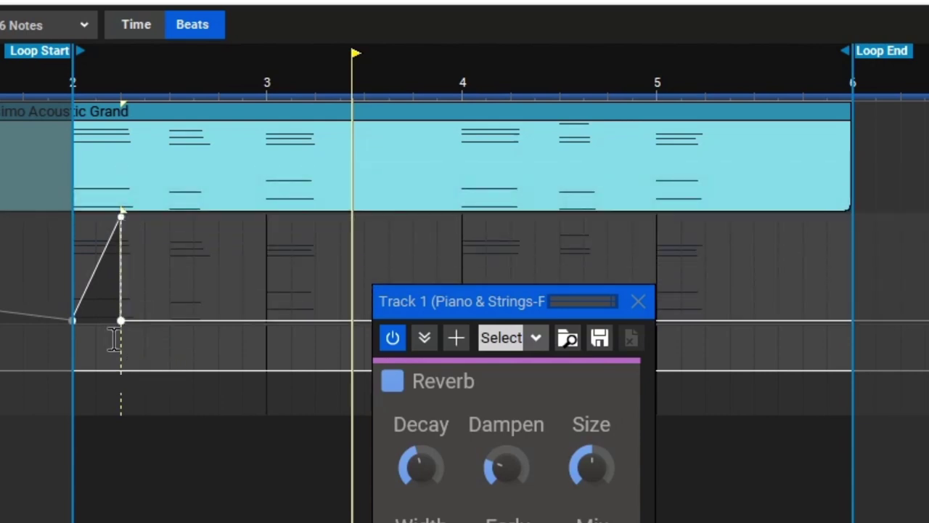
# Select the Mix ramp, paste repeated copies after it, and play the loop
pyautogui.moveTo(142, 279); pyautogui.dragTo(68, 285)
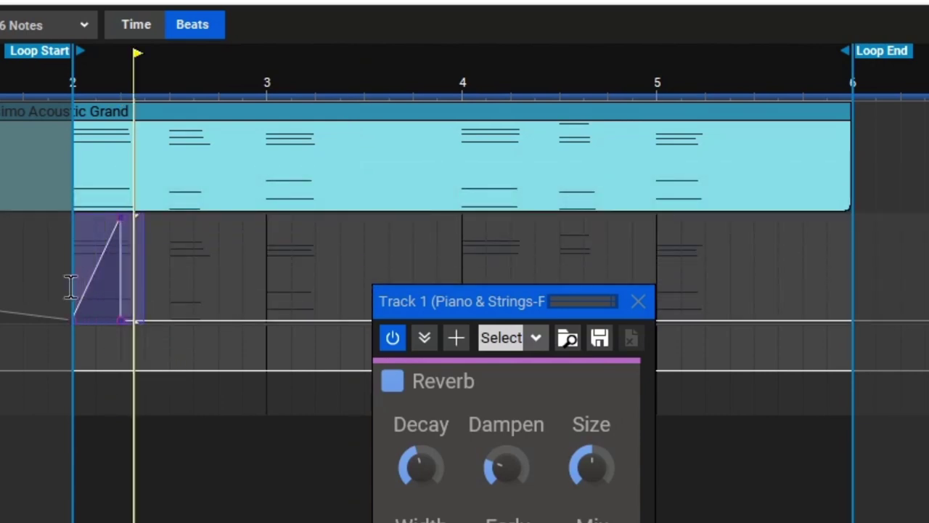
pyautogui.click(127, 280)
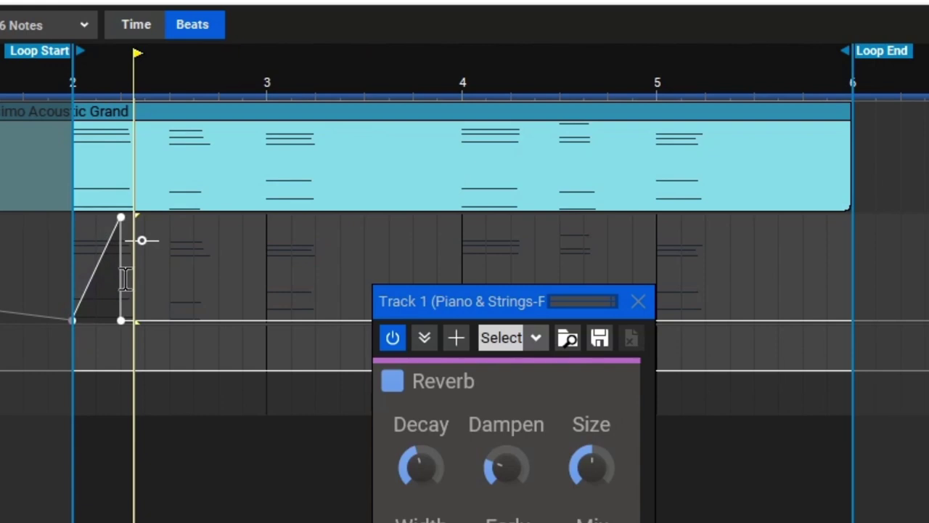
pyautogui.hotkey('ctrl', 'v')
pyautogui.hotkey('ctrl', 'v')
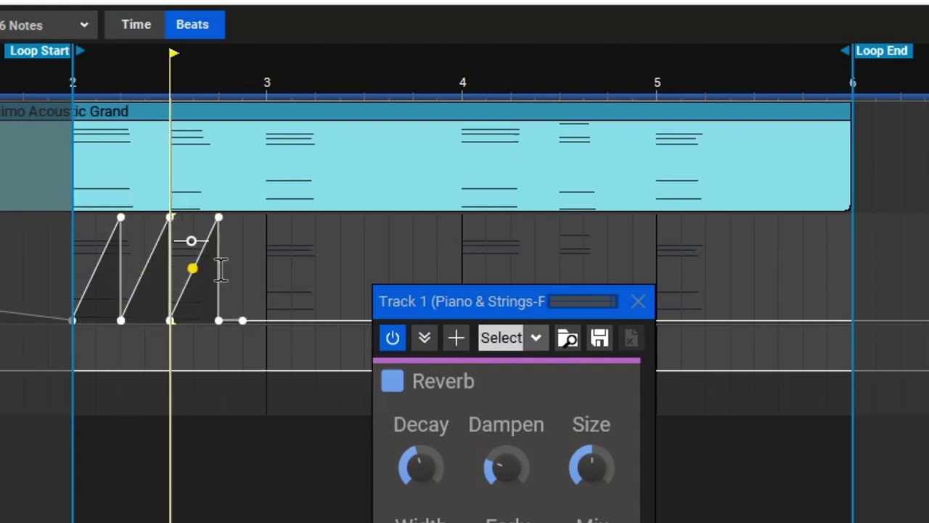
pyautogui.hotkey('ctrl', 'v')
pyautogui.moveTo(176, 303)
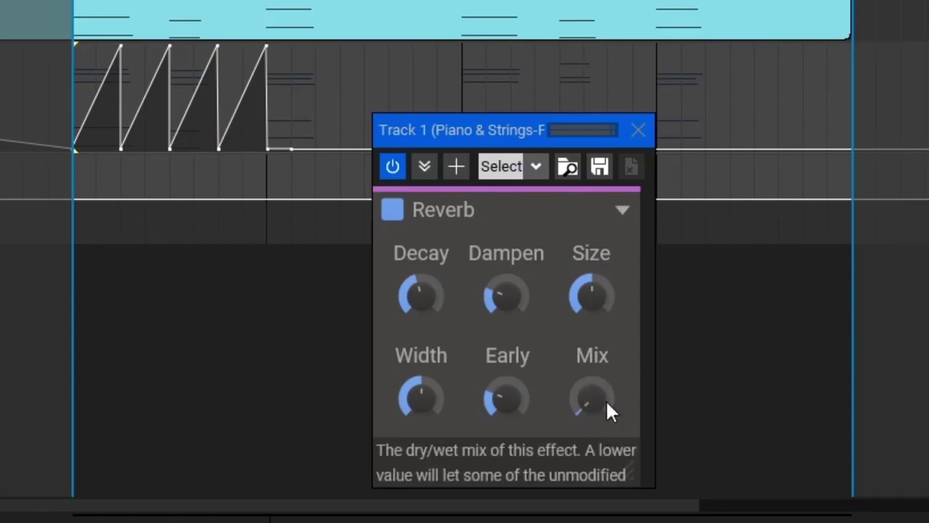
pyautogui.press('space')
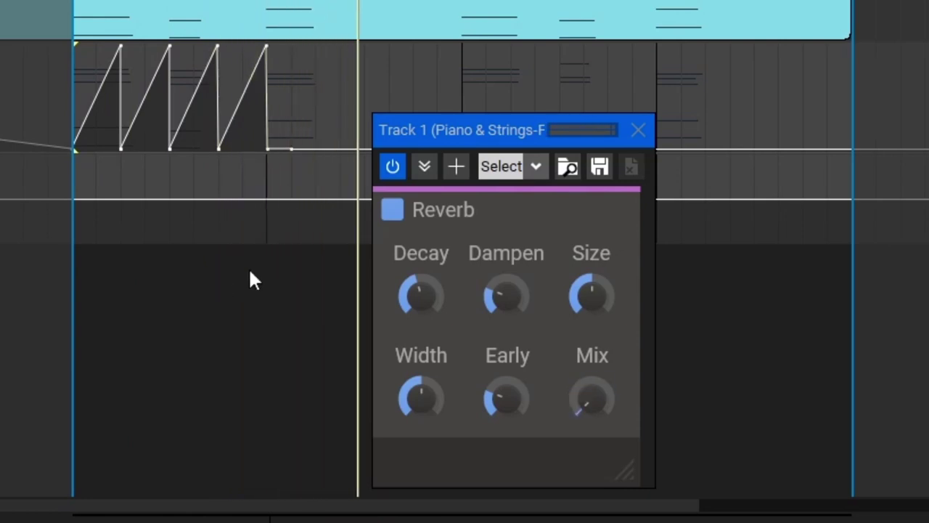
# Add a kHs Reverb Decay lane rising from bar 2 toward the loop end
pyautogui.moveTo(414, 272)
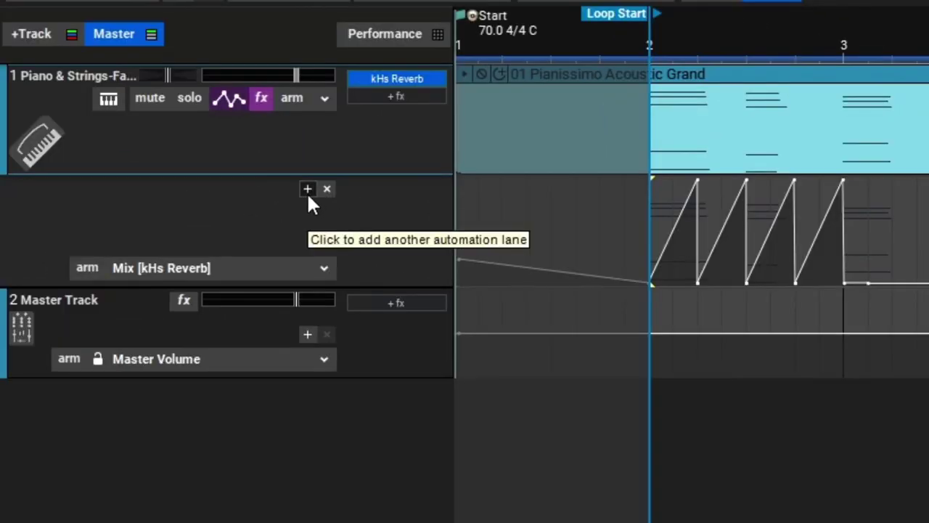
pyautogui.click(307, 189)
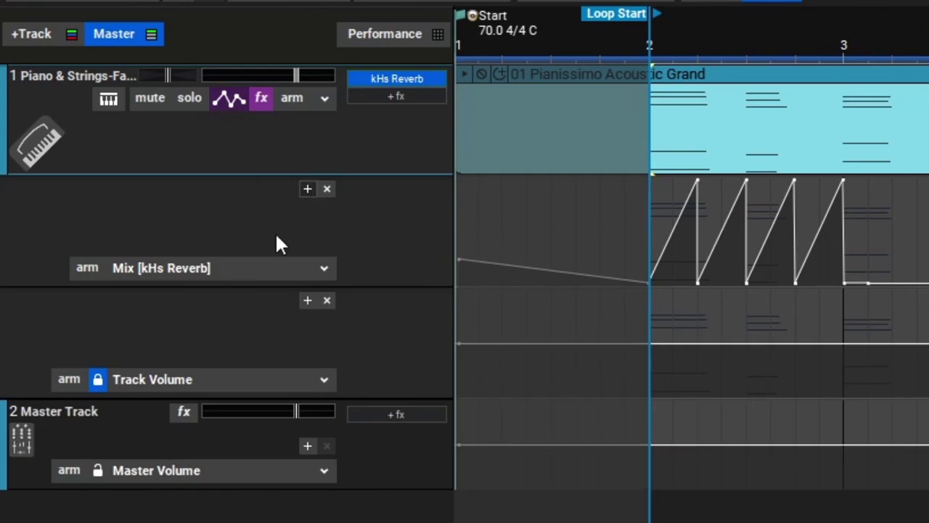
pyautogui.click(253, 379)
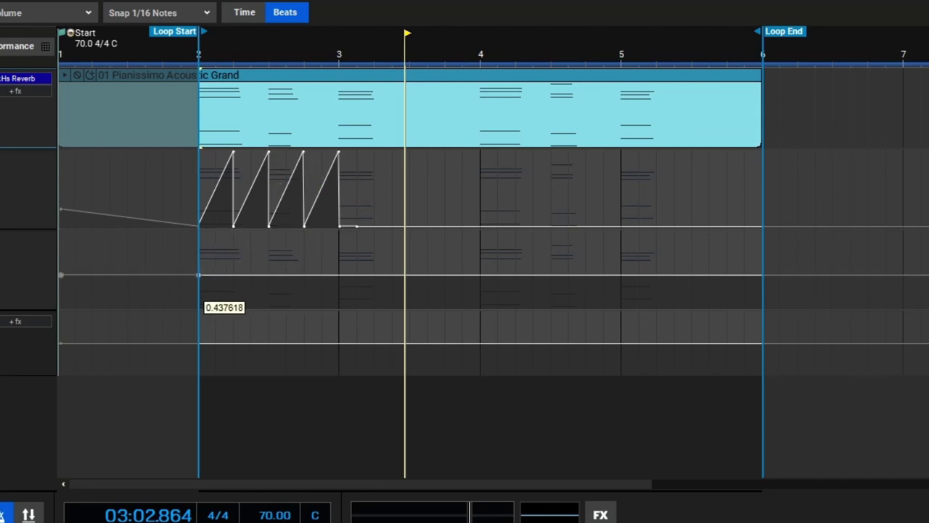
pyautogui.click(217, 274)
pyautogui.moveTo(217, 274); pyautogui.dragTo(762, 242)
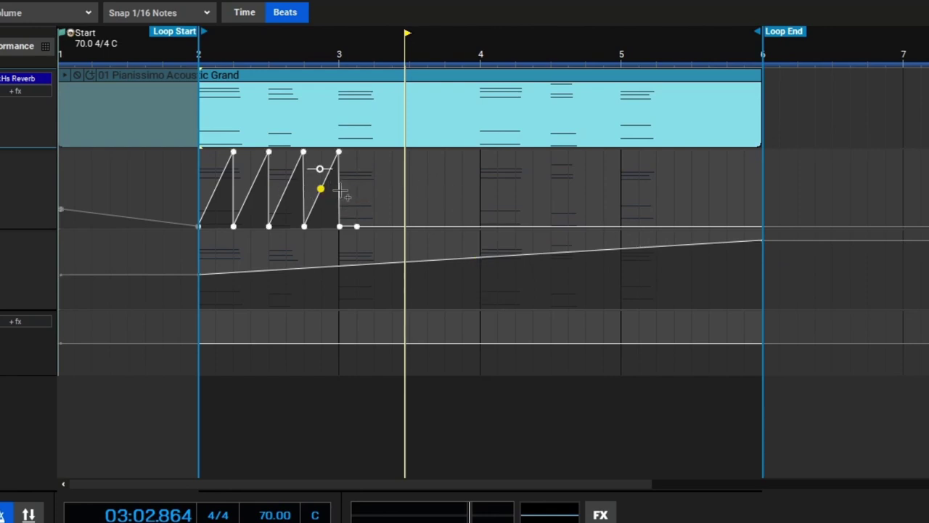
# Select all the sawtooth Reverb Mix ramps and delete them
pyautogui.click(383, 200)
pyautogui.moveTo(387, 196); pyautogui.dragTo(171, 205)
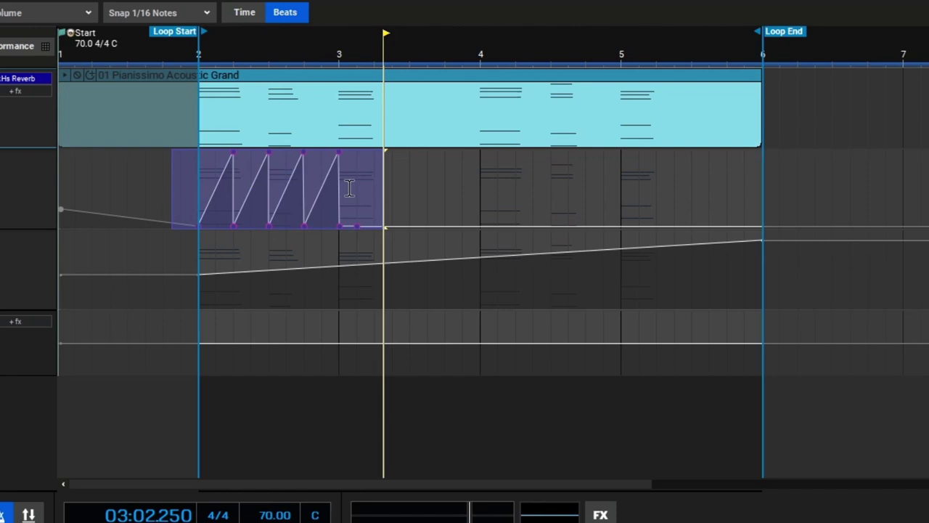
pyautogui.press('Delete')
# Lower the Mix line from bar 2 and draw a first ramp near bar 2.5
pyautogui.scroll(-2, 316, 214)
pyautogui.scroll(3, 357, 220)
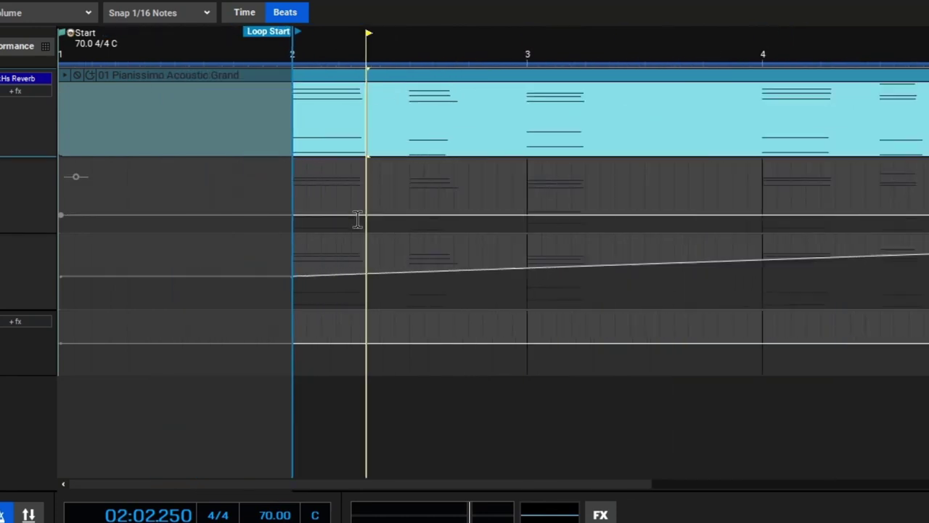
pyautogui.moveTo(347, 217)
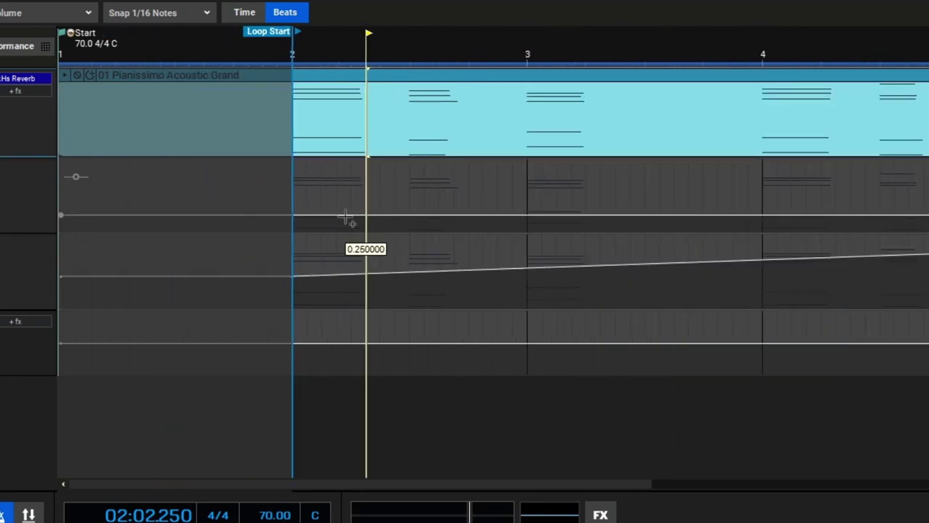
pyautogui.moveTo(346, 218); pyautogui.dragTo(350, 231)
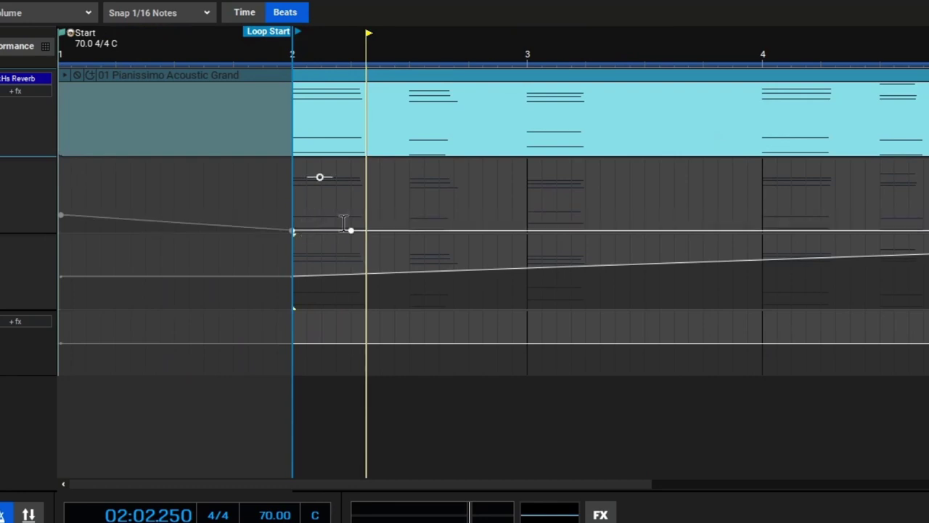
pyautogui.moveTo(408, 231)
pyautogui.mouseDown()
pyautogui.moveTo(409, 196)
pyautogui.moveTo(409, 231)
pyautogui.mouseUp()
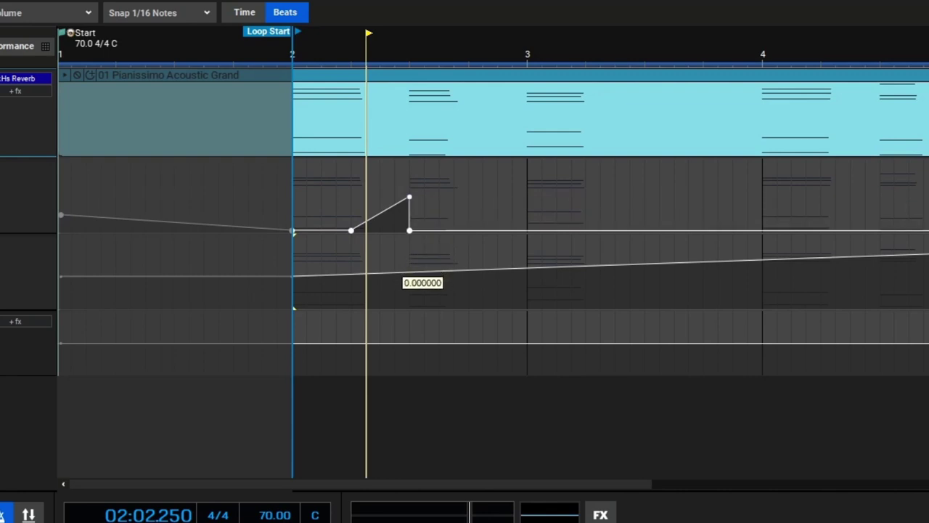
pyautogui.click(454, 231)
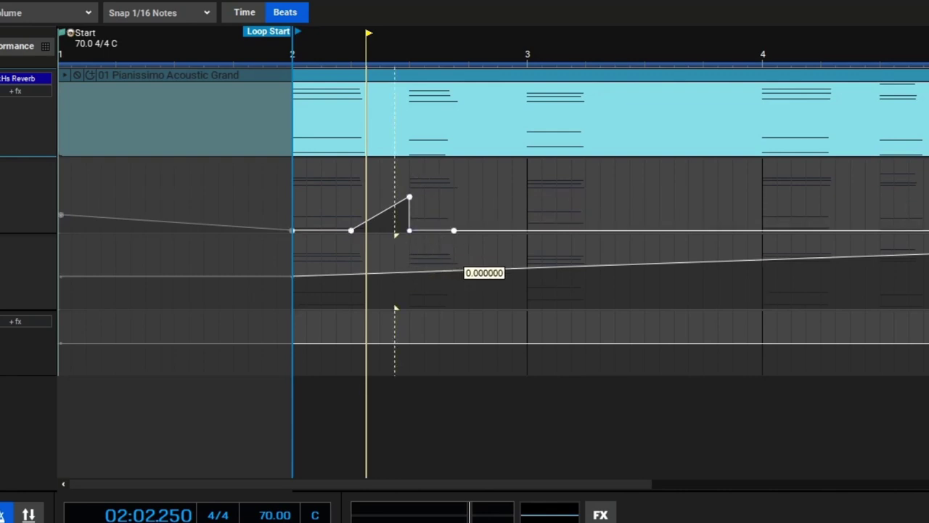
# Draw further uneven rising Mix ramps toward the loop end, then stop playback
pyautogui.moveTo(527, 230); pyautogui.dragTo(527, 185)
pyautogui.click(544, 214)
pyautogui.click(556, 228)
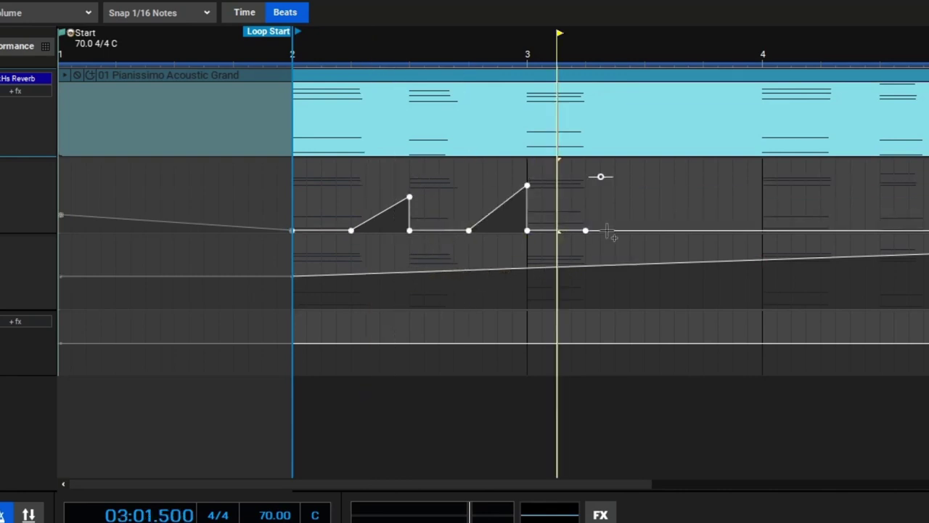
pyautogui.moveTo(608, 232); pyautogui.dragTo(754, 182)
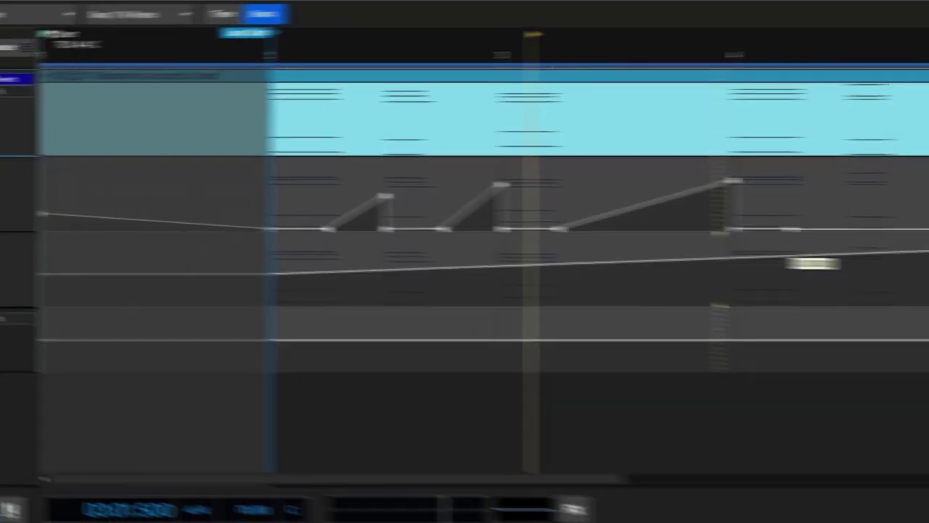
pyautogui.click(729, 214)
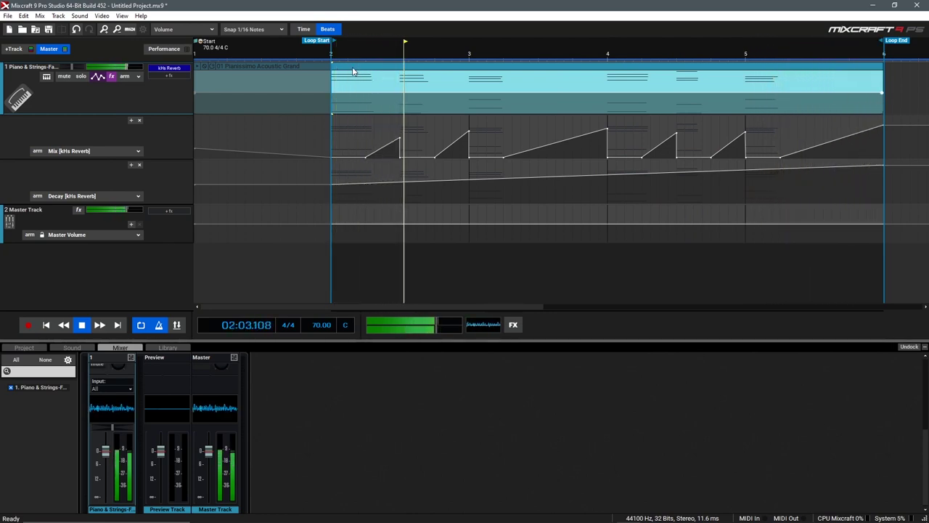
pyautogui.press('space')
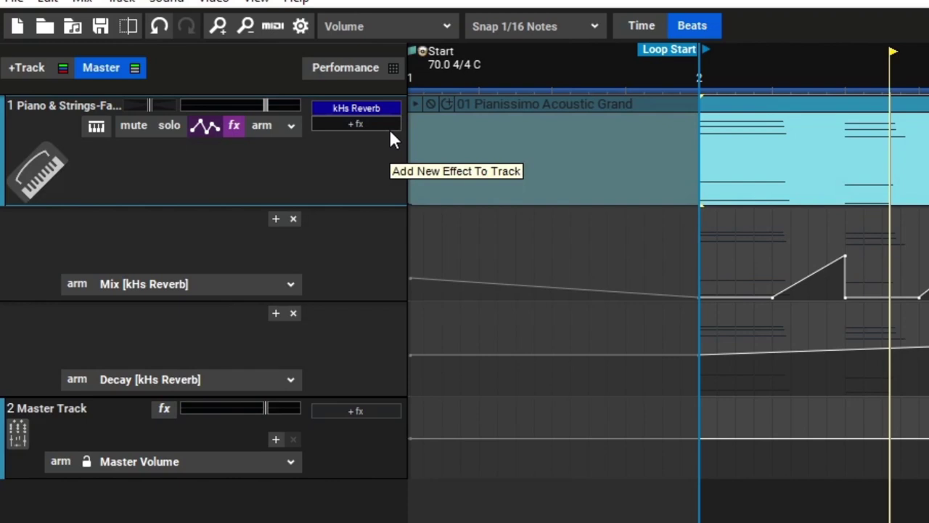
# Add TB Parametric Equalizer and set band 6 to High cut at 20000Hz, Q 0.77
pyautogui.click(390, 129)
pyautogui.write('tb')
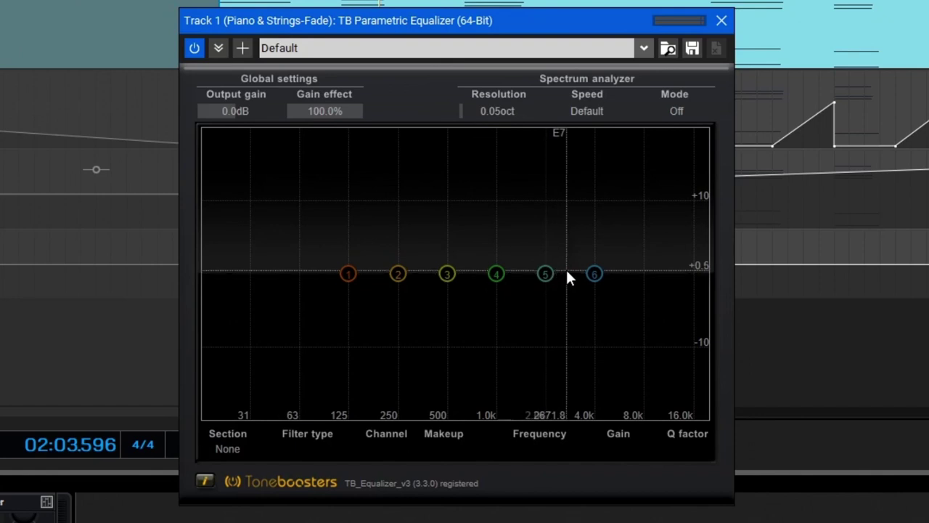
pyautogui.click(598, 276)
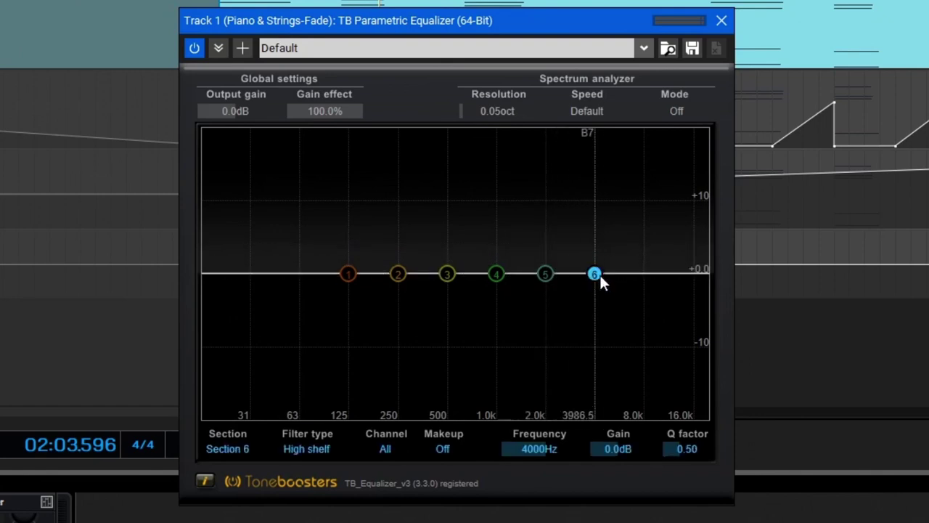
pyautogui.click(327, 448)
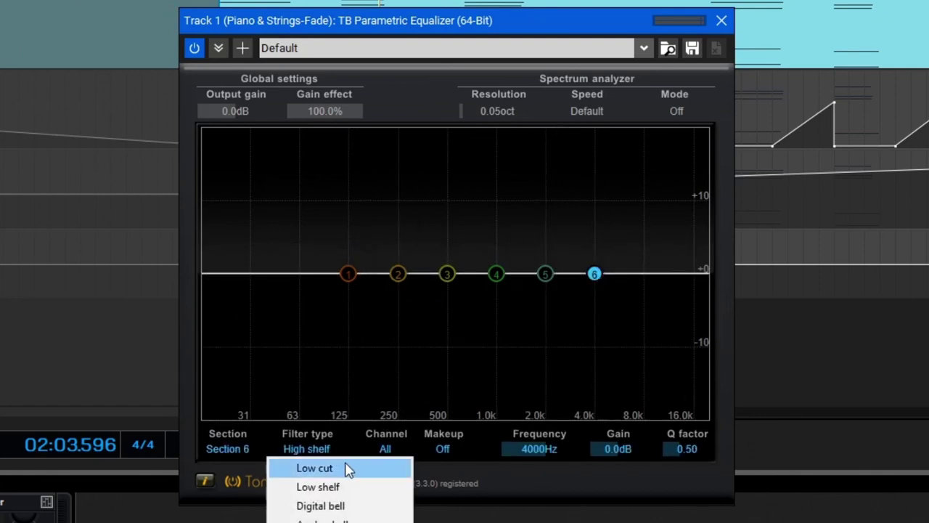
pyautogui.click(319, 521)
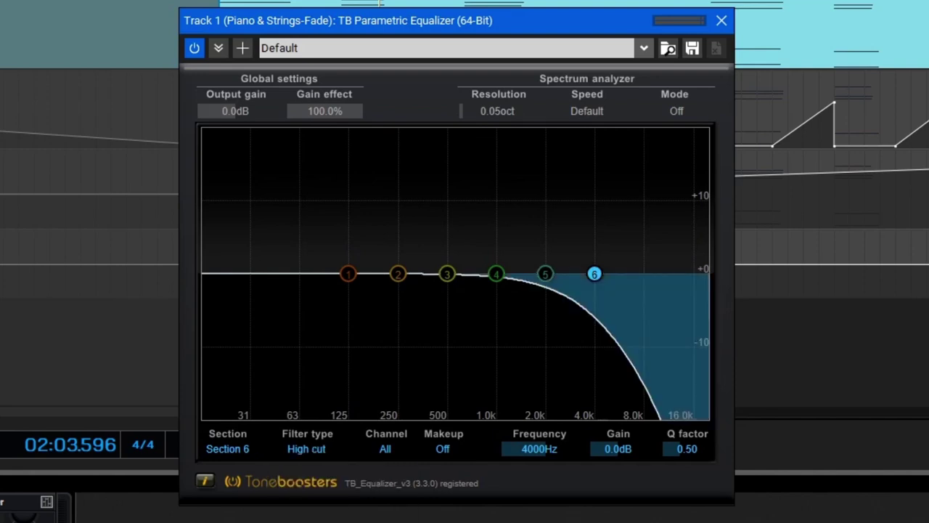
pyautogui.moveTo(674, 448); pyautogui.dragTo(695, 449)
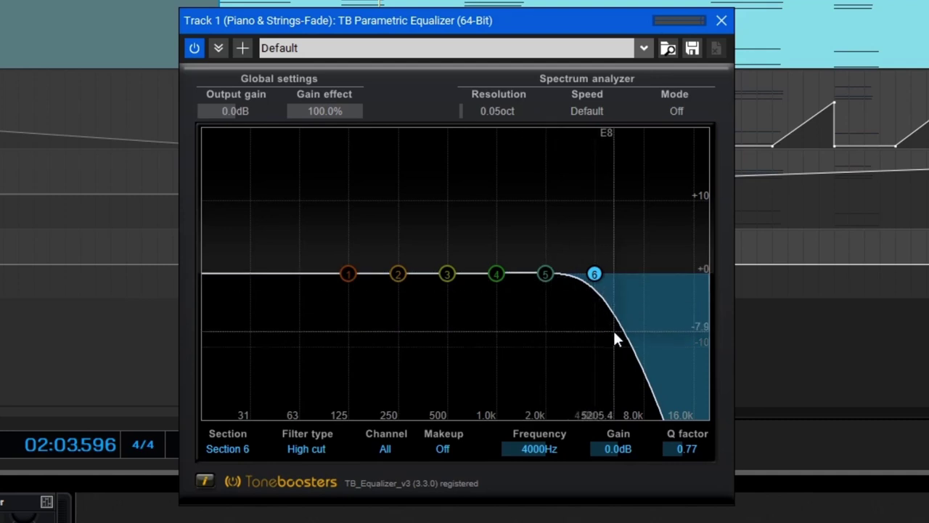
pyautogui.moveTo(533, 449); pyautogui.dragTo(541, 344)
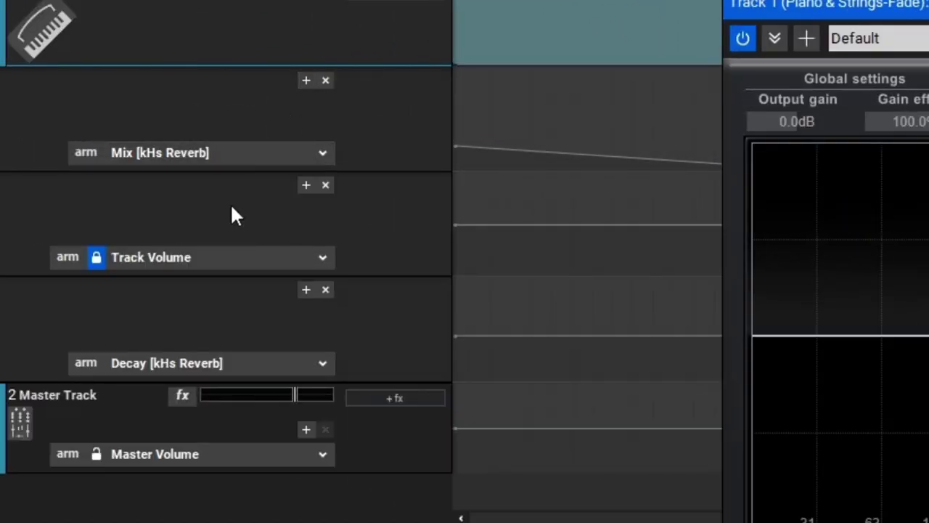
# Switch the lane to TB Parametric Equalizer Freq 6 and draw a one-bar falling sweep from bar 2
pyautogui.click(224, 263)
pyautogui.moveTo(242, 420)
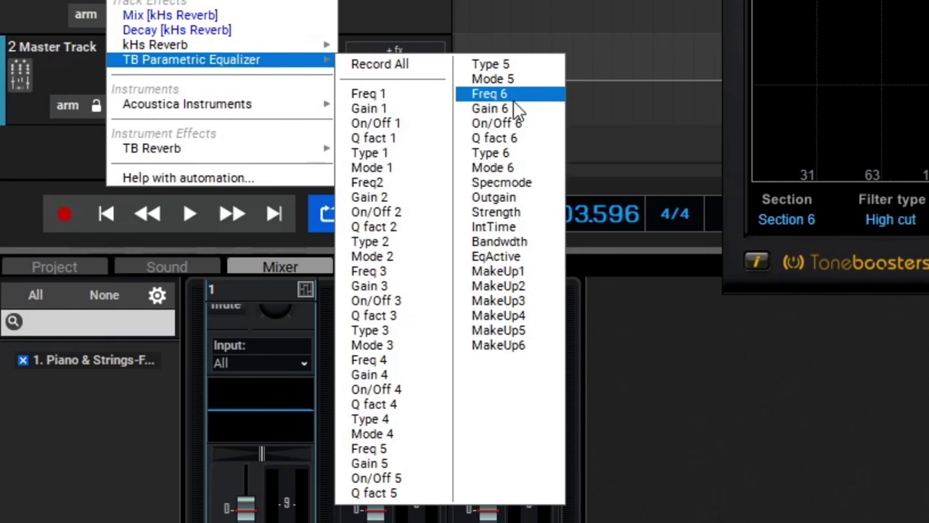
pyautogui.click(514, 102)
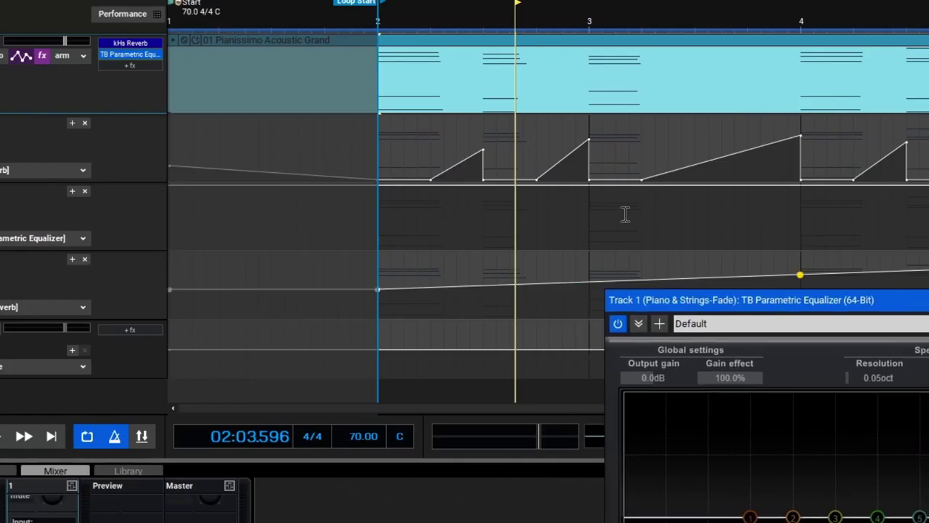
pyautogui.click(378, 186)
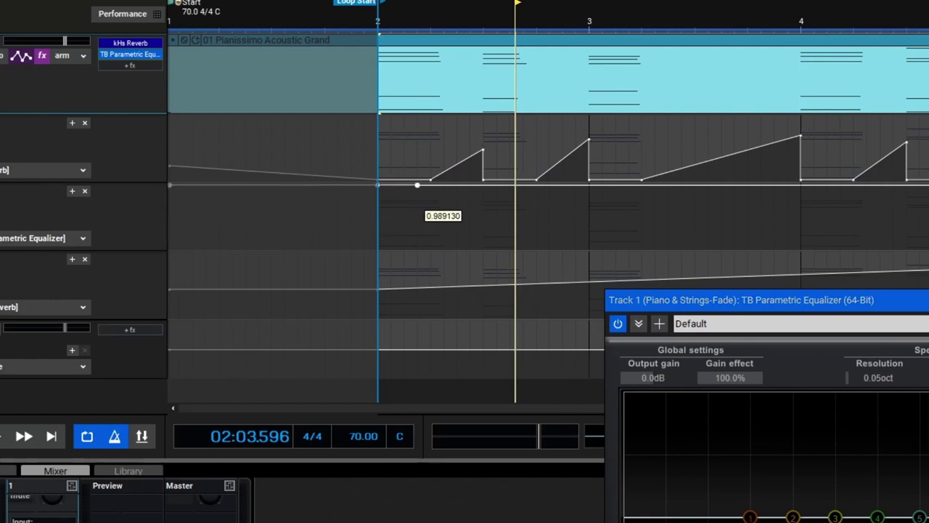
pyautogui.moveTo(417, 186); pyautogui.dragTo(589, 250)
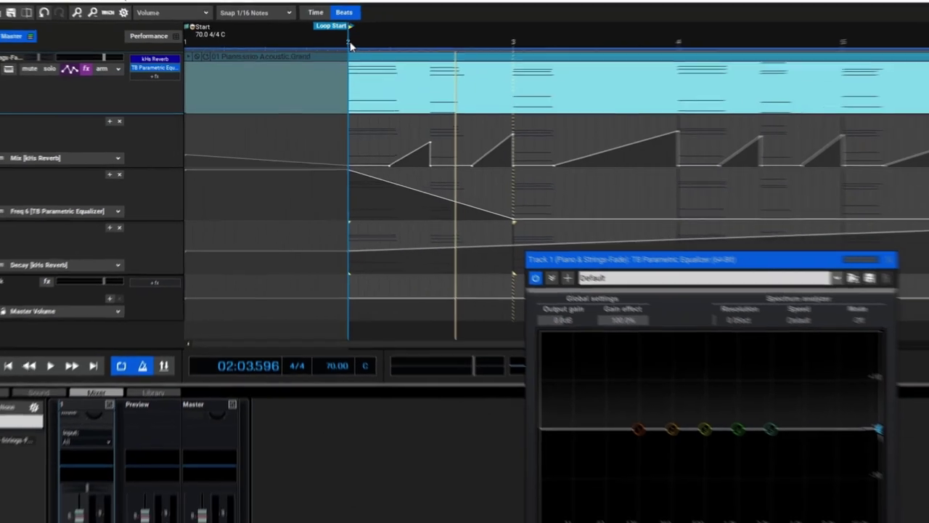
pyautogui.press('Home')
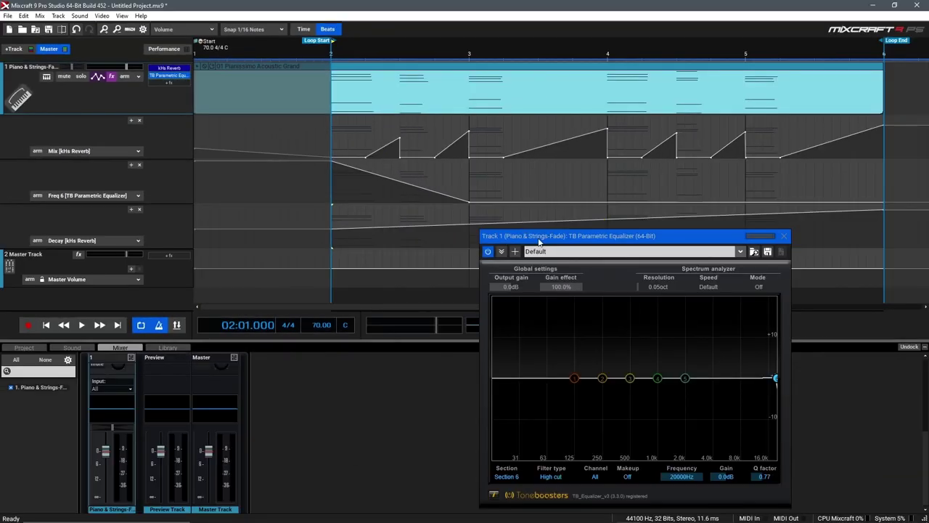
pyautogui.moveTo(539, 241); pyautogui.dragTo(536, 118)
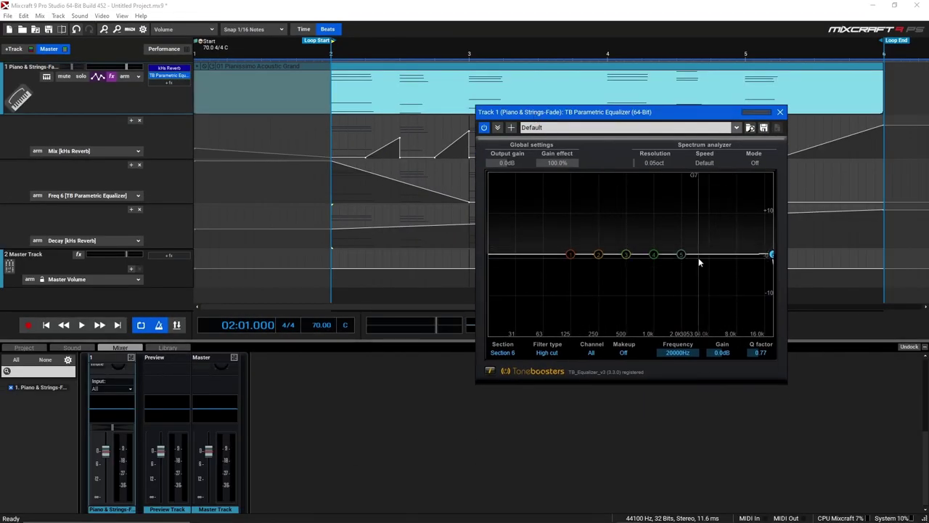
pyautogui.press('space')
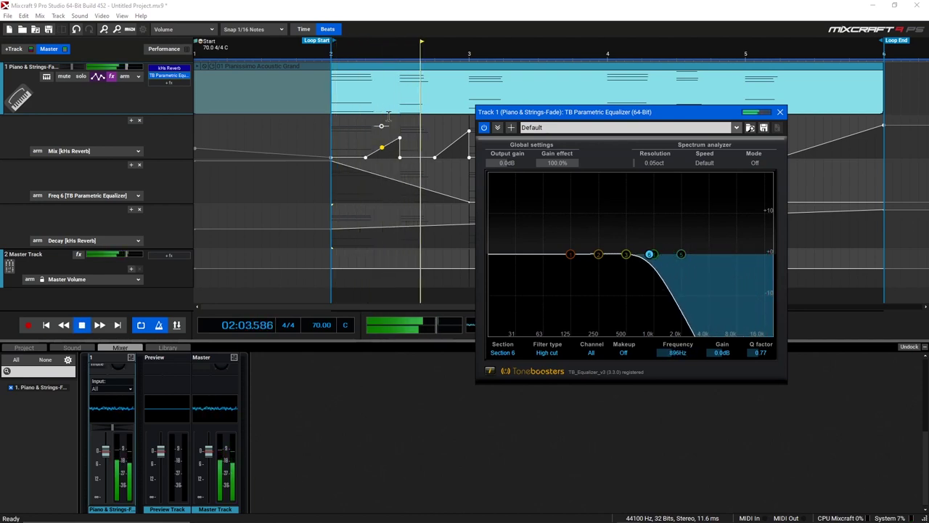
pyautogui.press('space')
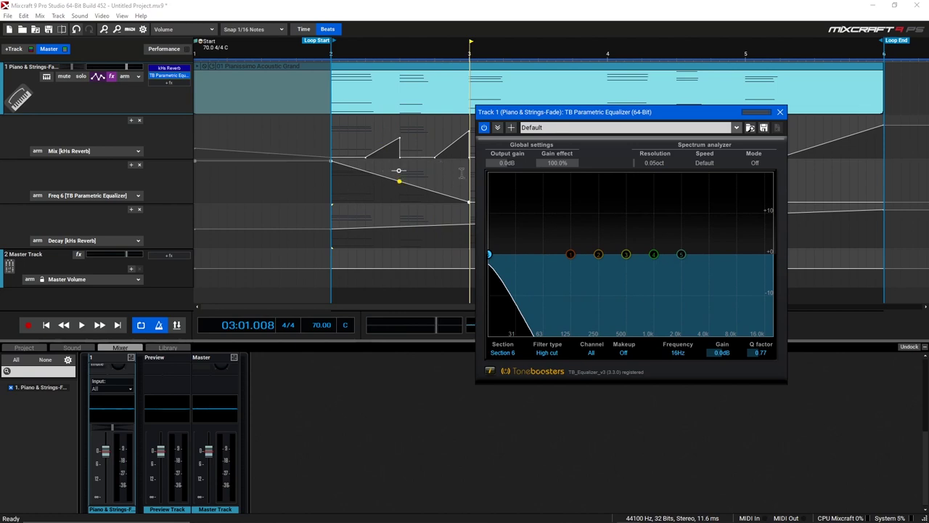
# Repeat the one-bar Freq 6 sweep across every bar of the loop and play it
pyautogui.moveTo(461, 173); pyautogui.dragTo(382, 162)
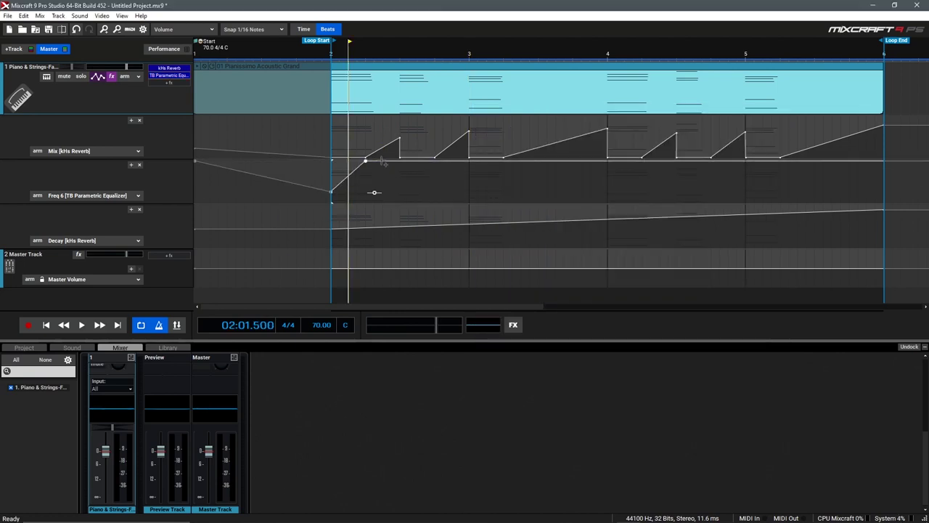
pyautogui.hotkey('ctrl', 'v')
pyautogui.hotkey('ctrl', 'v')
pyautogui.hotkey('ctrl', 'v')
pyautogui.hotkey('ctrl', 'v')
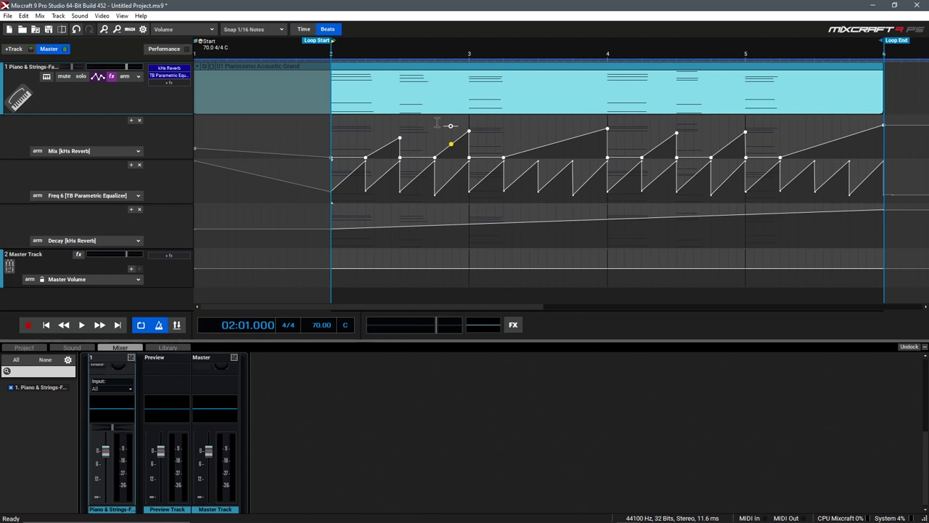
pyautogui.press('space')
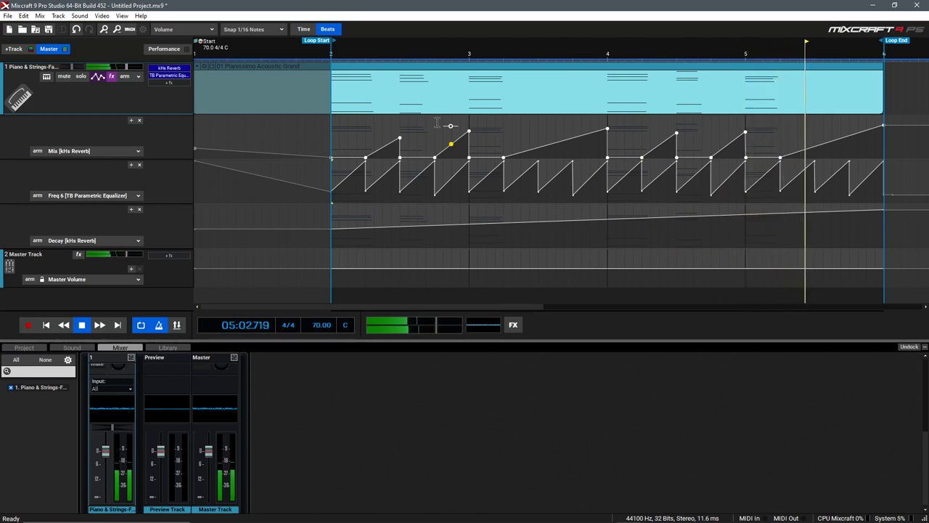
pyautogui.press('space')
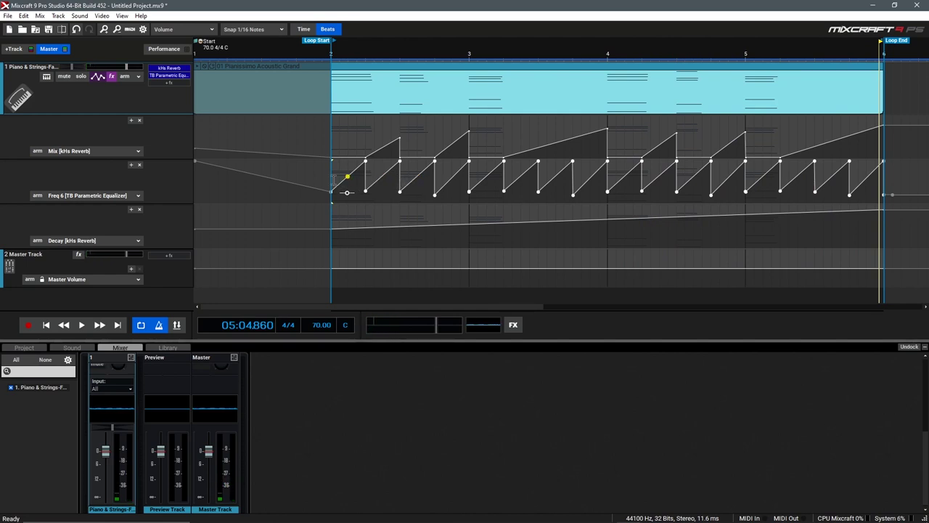
# Drag all Freq 6 points lower together and audition the narrower sweeps
pyautogui.moveTo(319, 178); pyautogui.dragTo(890, 202)
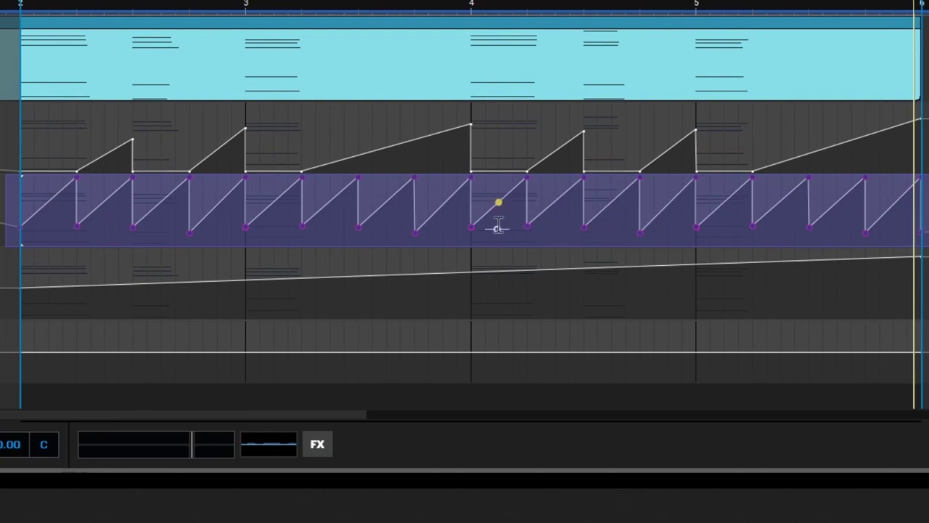
pyautogui.moveTo(498, 228); pyautogui.dragTo(507, 288)
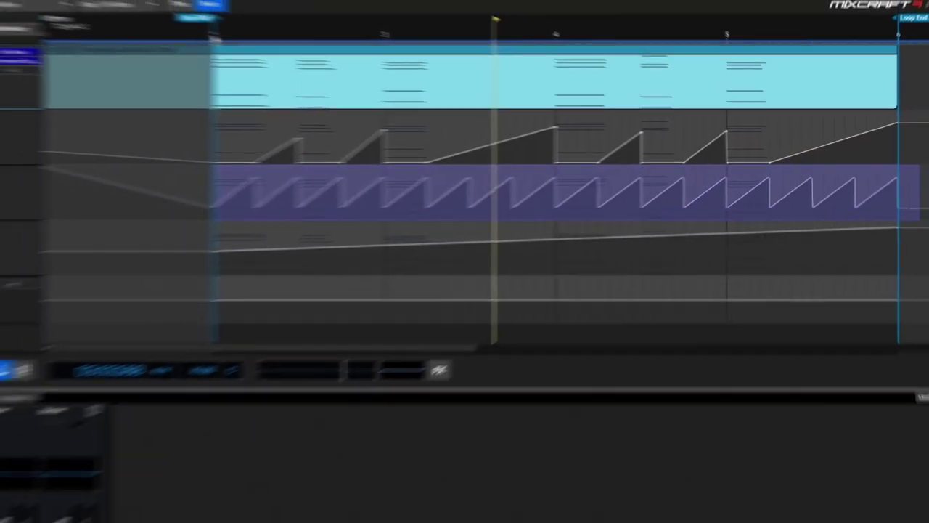
pyautogui.click(49, 33)
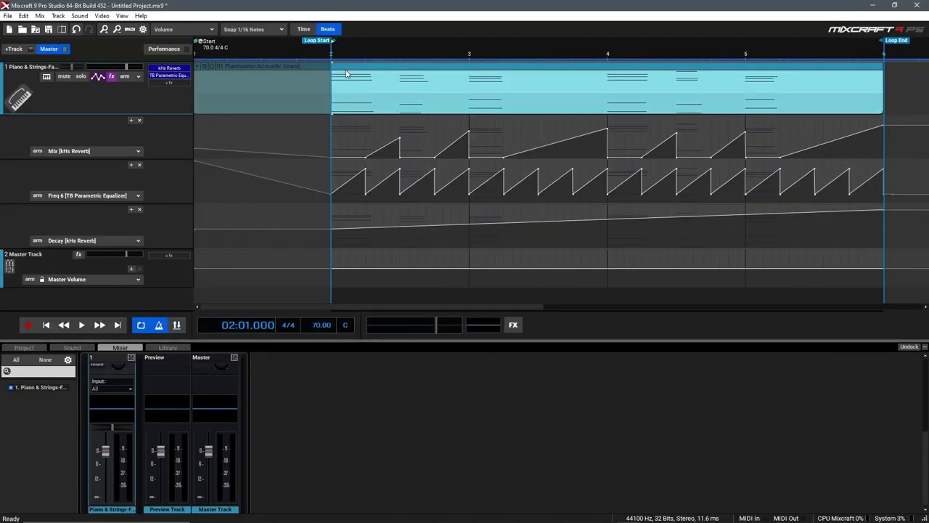
pyautogui.press('space')
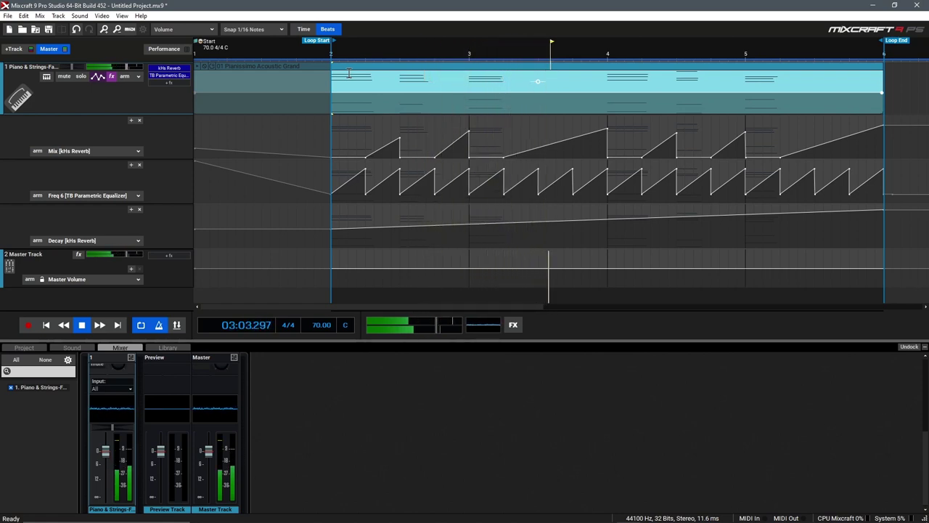
pyautogui.press('space')
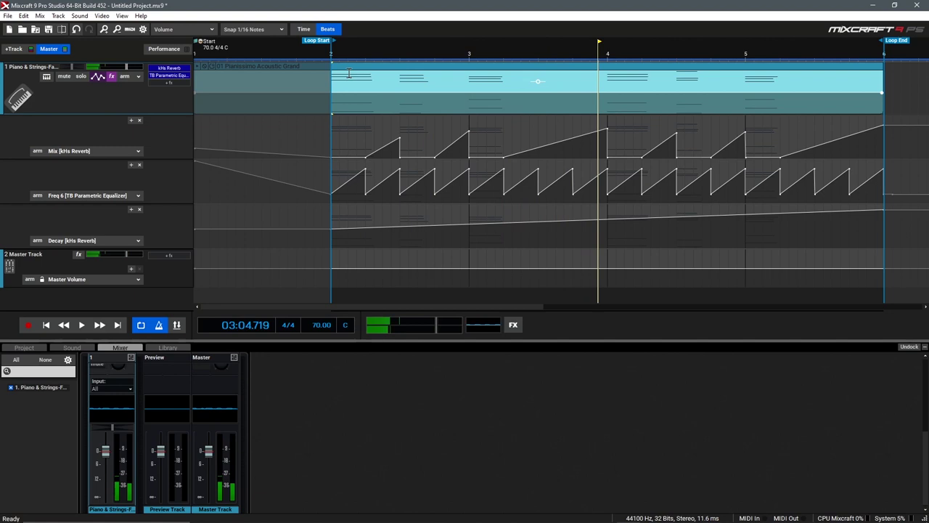
pyautogui.click(348, 72)
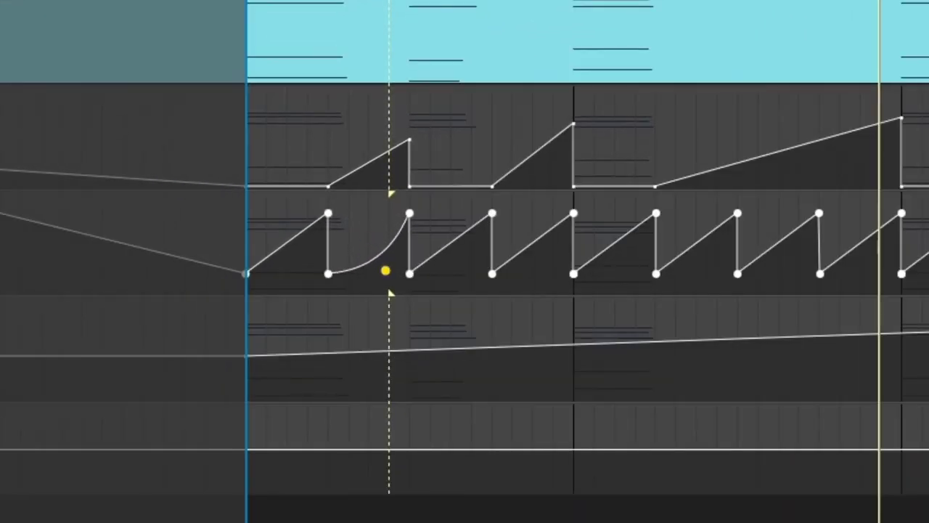
# Bend the Freq 6 ramps into curves by dragging segment midpoints, then play the loop
pyautogui.moveTo(531, 244); pyautogui.dragTo(549, 263)
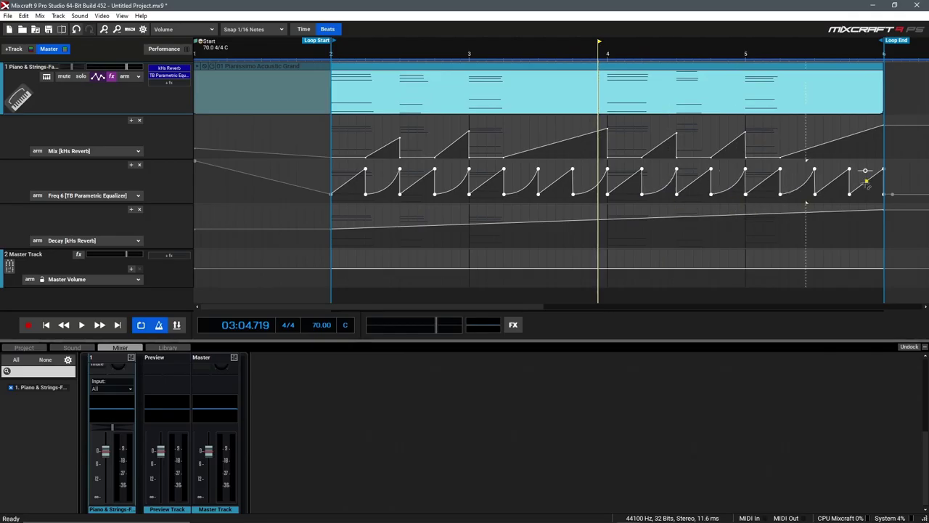
pyautogui.press('space')
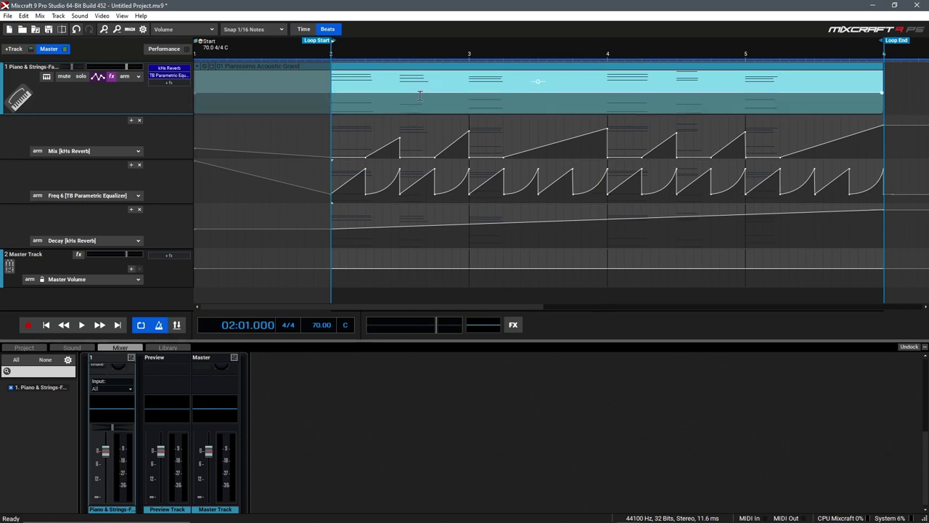
pyautogui.press('space')
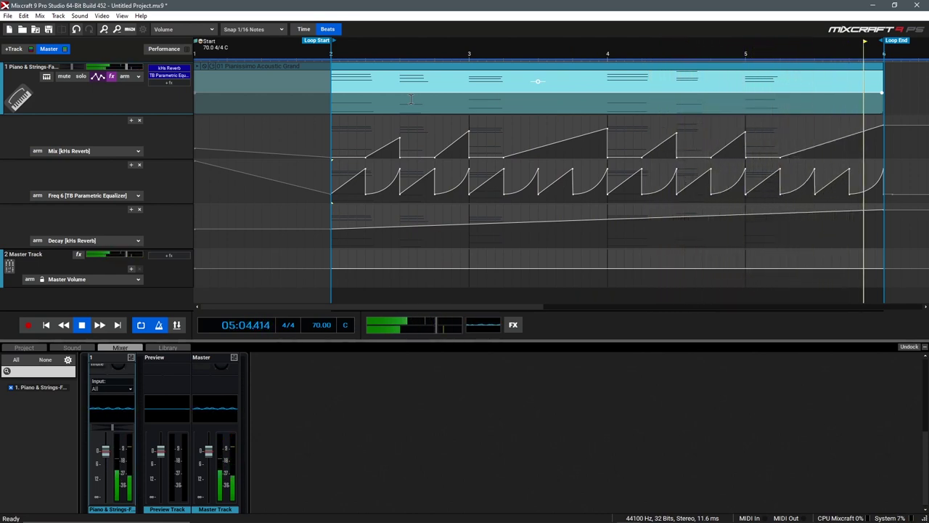
pyautogui.press('space')
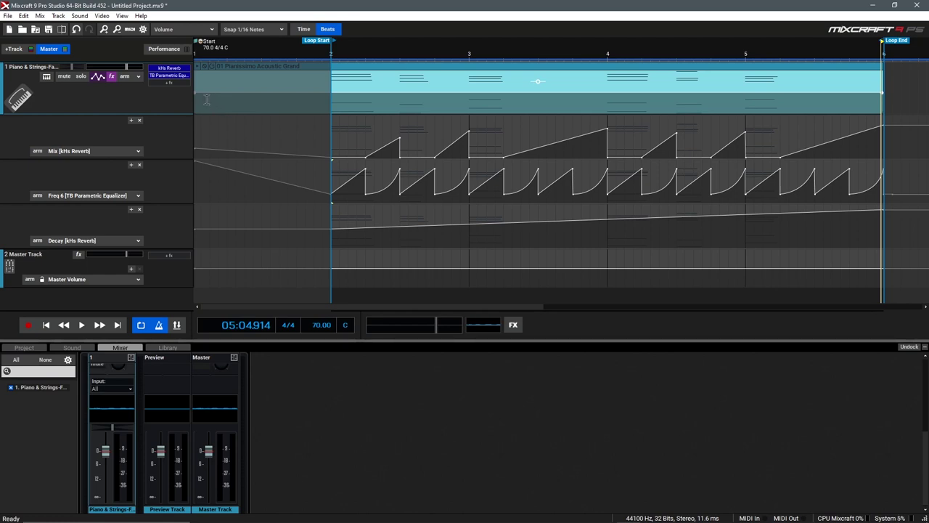
# Search 'del' and add kHs Delay to the piano track
pyautogui.click(178, 82)
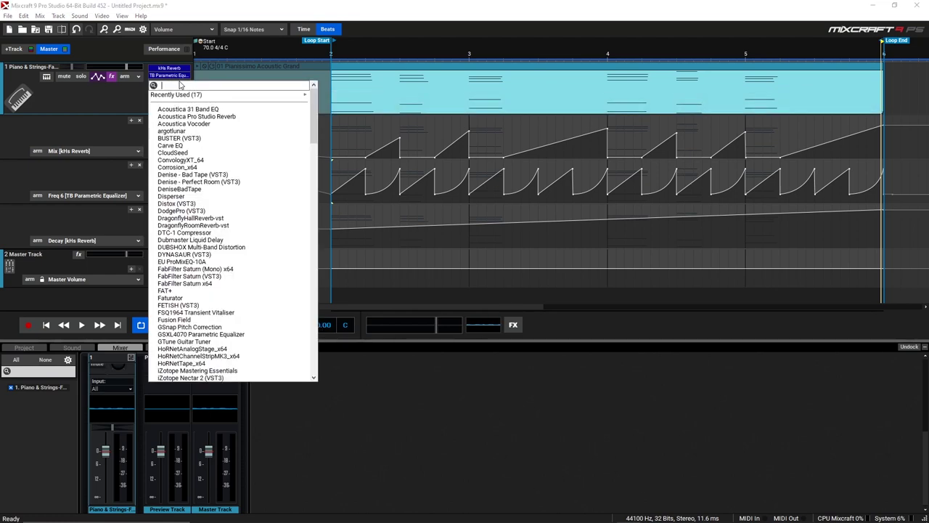
pyautogui.write('del')
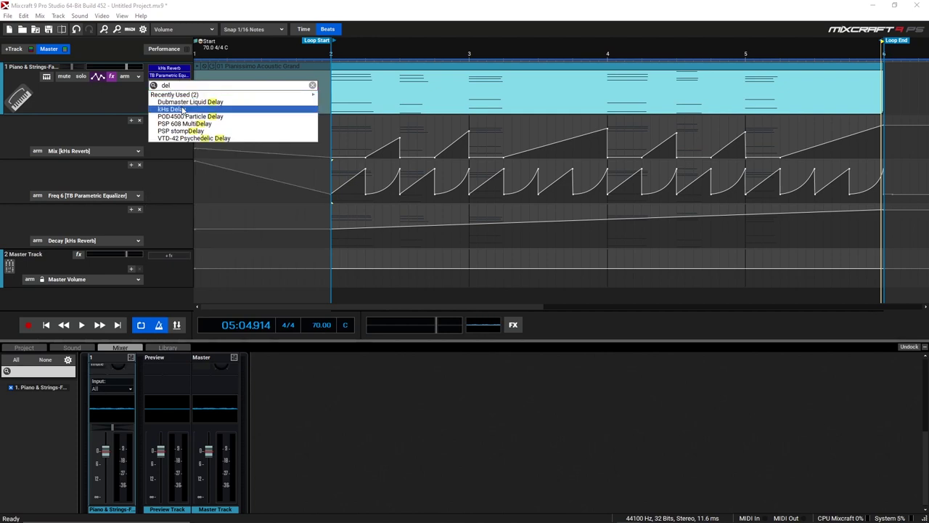
pyautogui.click(182, 107)
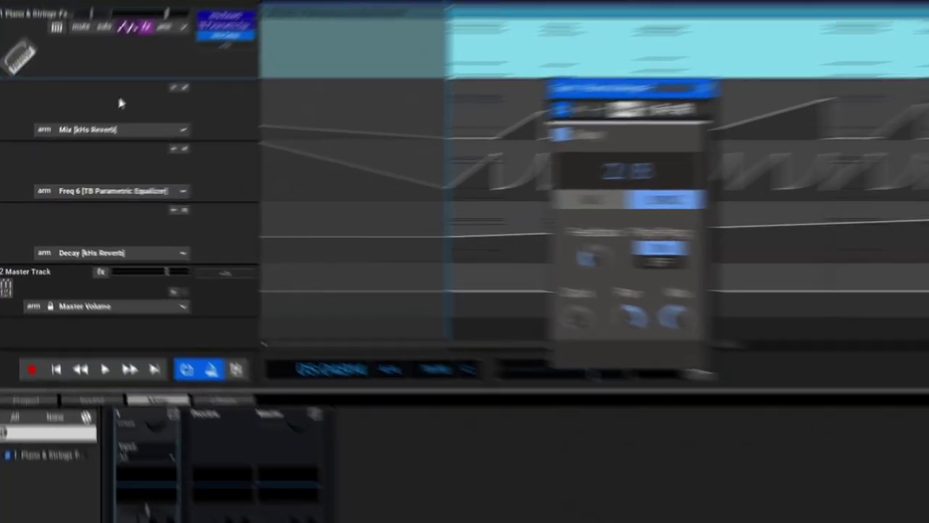
# Record the kHs Delay Mix rising to about 30%, then stop and undo the recording
pyautogui.rightClick(91, 129)
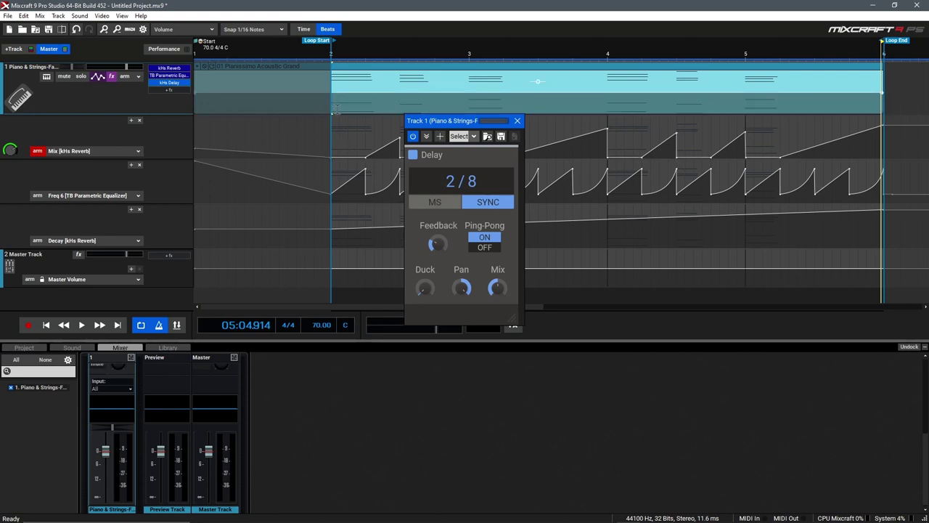
pyautogui.press('r')
pyautogui.moveTo(497, 289)
pyautogui.mouseDown()
pyautogui.moveTo(498, 301)
pyautogui.moveTo(499, 284)
pyautogui.mouseUp()
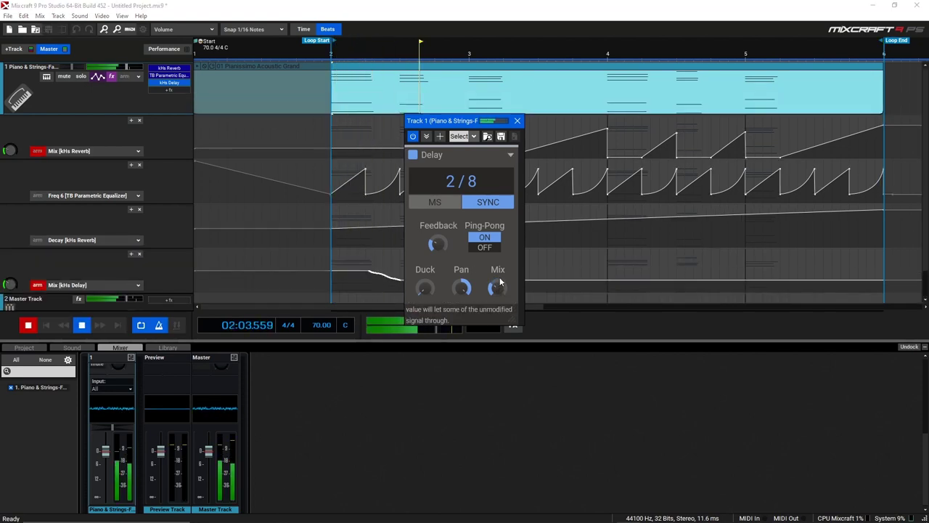
pyautogui.click(517, 120)
pyautogui.press('space')
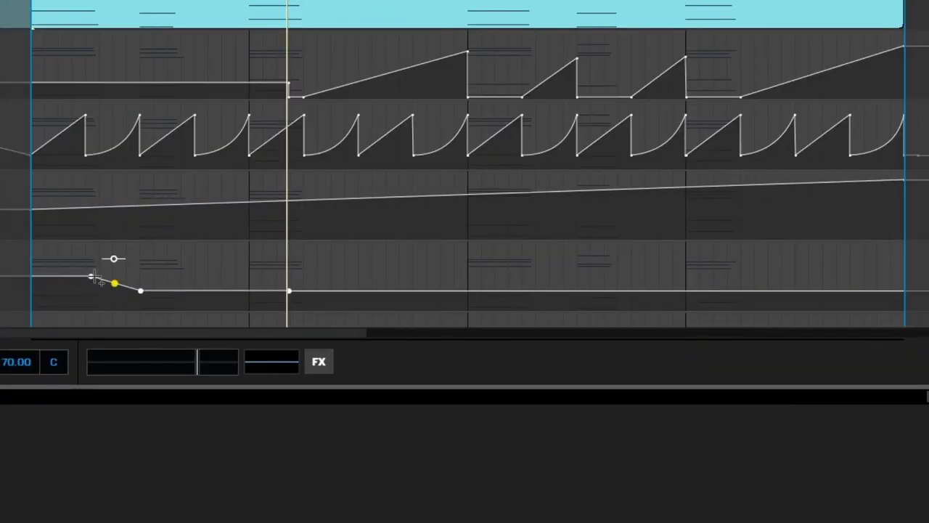
pyautogui.hotkey('ctrl', 'z')
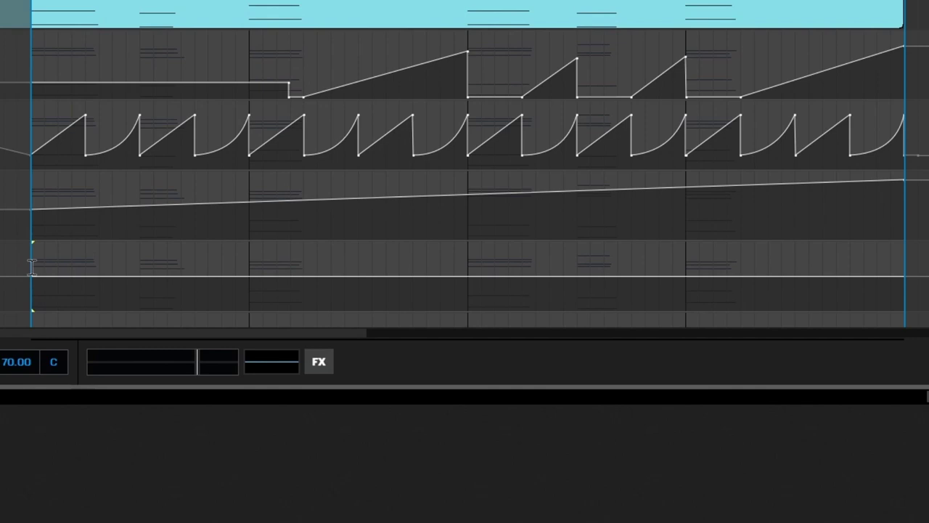
# Drop the first bar's delay mix to minimum, raise the later second-bar stretch to maximum, and audition it
pyautogui.moveTo(46, 266); pyautogui.dragTo(254, 283)
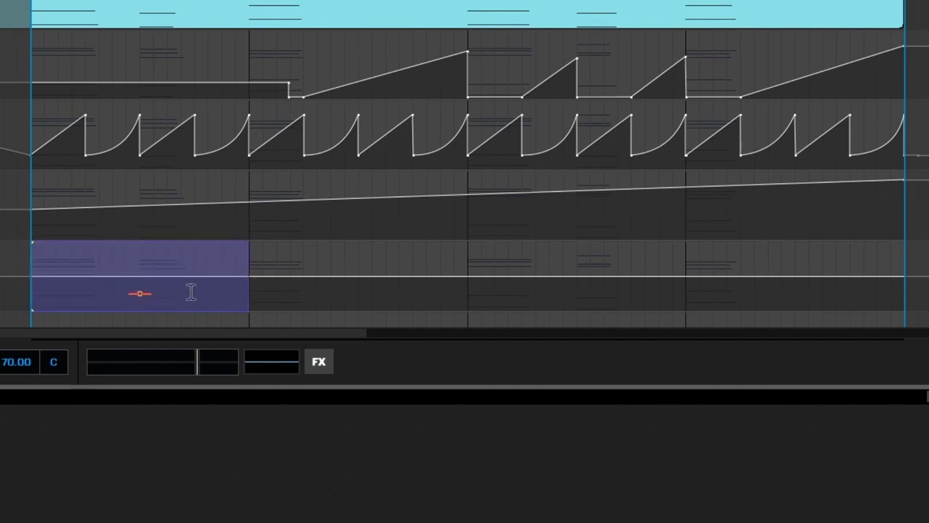
pyautogui.moveTo(142, 293); pyautogui.dragTo(191, 347)
pyautogui.click(309, 289)
pyautogui.moveTo(308, 289); pyautogui.dragTo(470, 293)
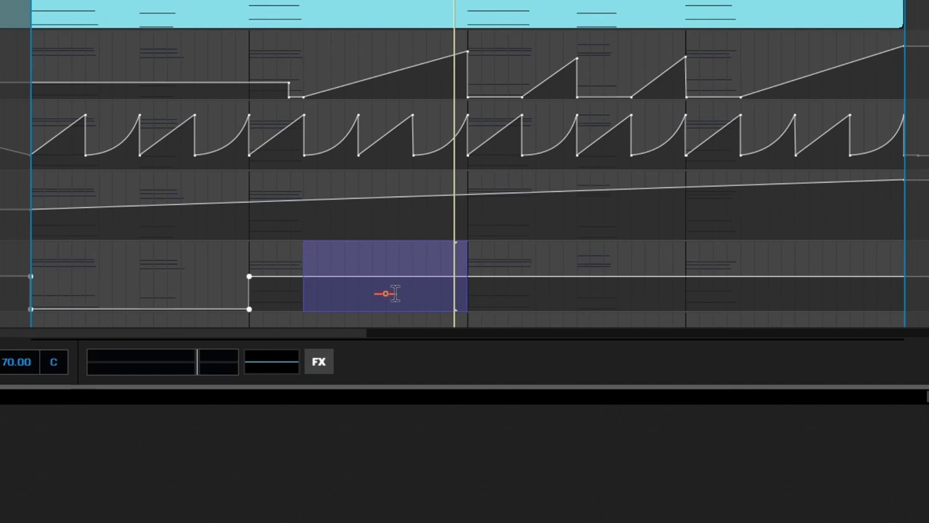
pyautogui.moveTo(386, 293); pyautogui.dragTo(391, 250)
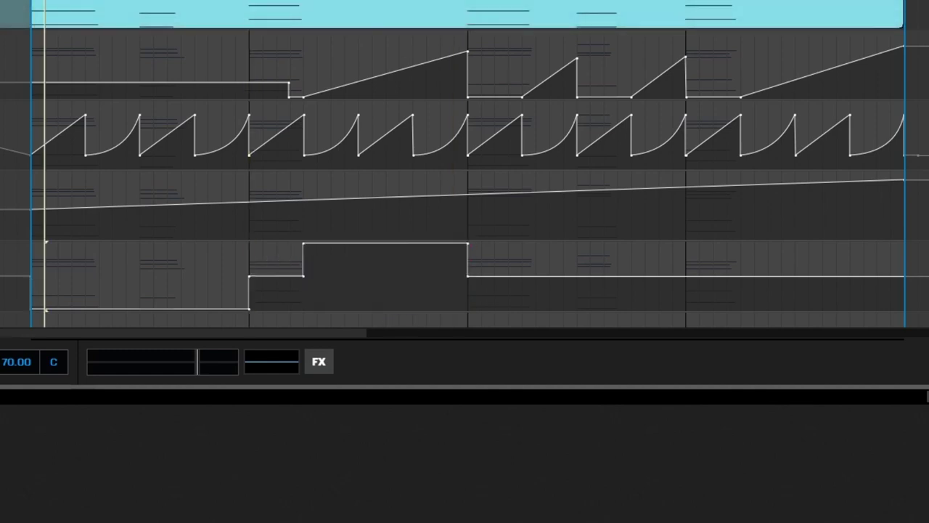
pyautogui.press('space')
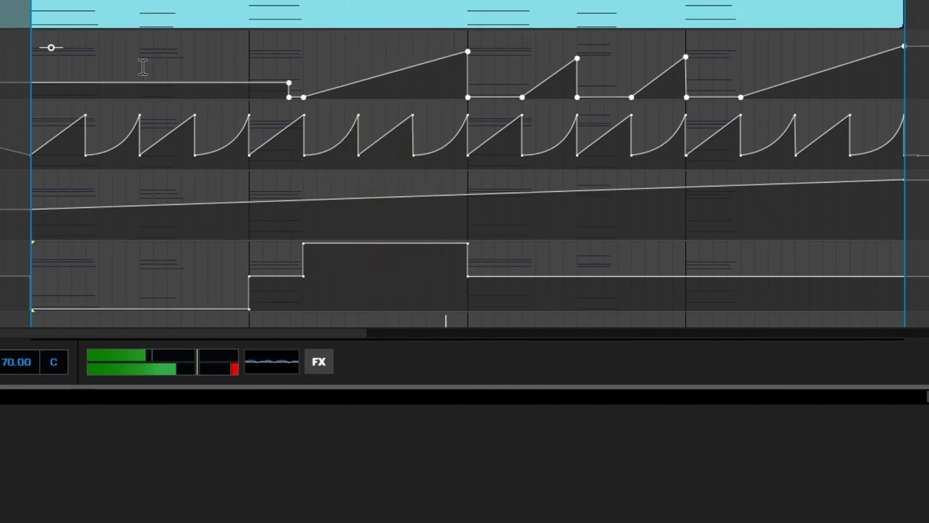
pyautogui.press('space')
# Paste the stepped delay-mix pattern at bar 3 so it repeats through the loop
pyautogui.click(484, 263)
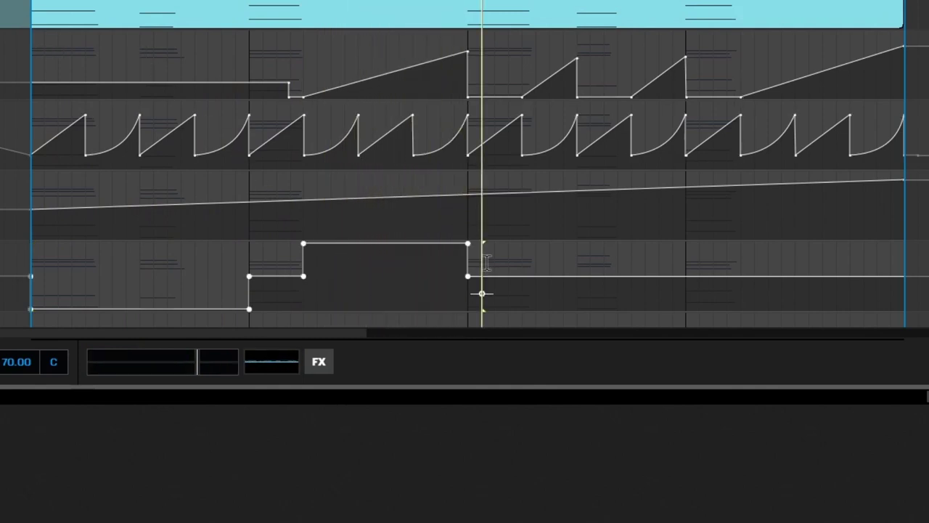
pyautogui.moveTo(485, 262); pyautogui.dragTo(34, 285)
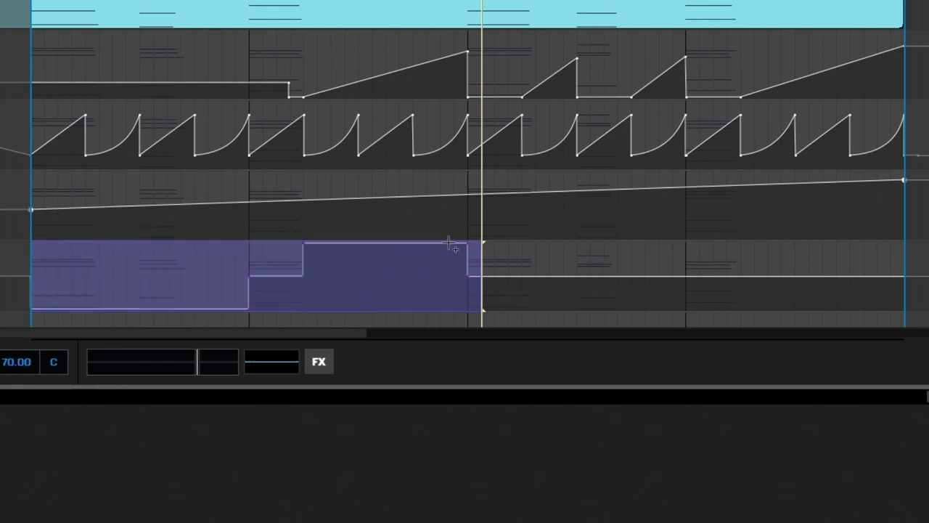
pyautogui.click(468, 259)
pyautogui.hotkey('ctrl', 'v')
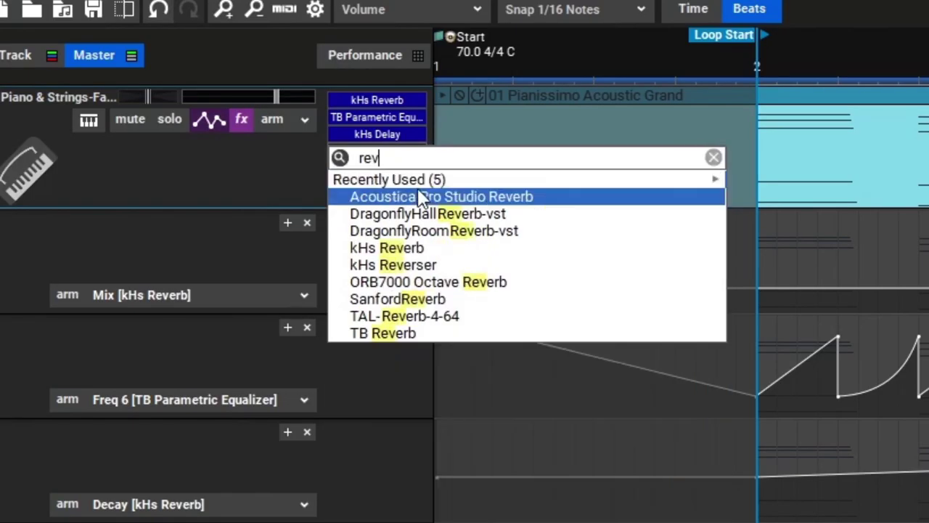
# Add Acoustica Pro Studio Reverb to the piano track with reverb time near 10 seconds and mix at halfway
pyautogui.click(427, 201)
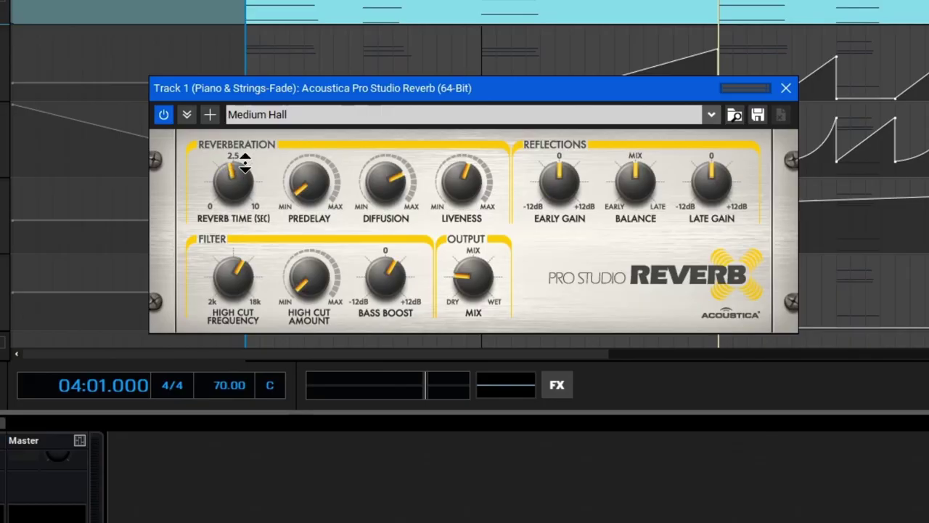
pyautogui.moveTo(245, 163); pyautogui.dragTo(252, 73)
pyautogui.moveTo(476, 274); pyautogui.dragTo(469, 209)
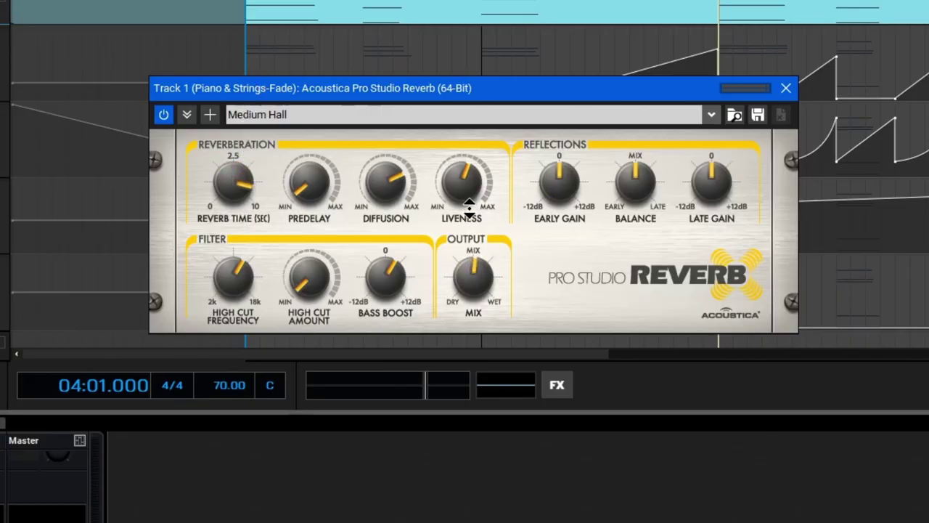
pyautogui.click(786, 89)
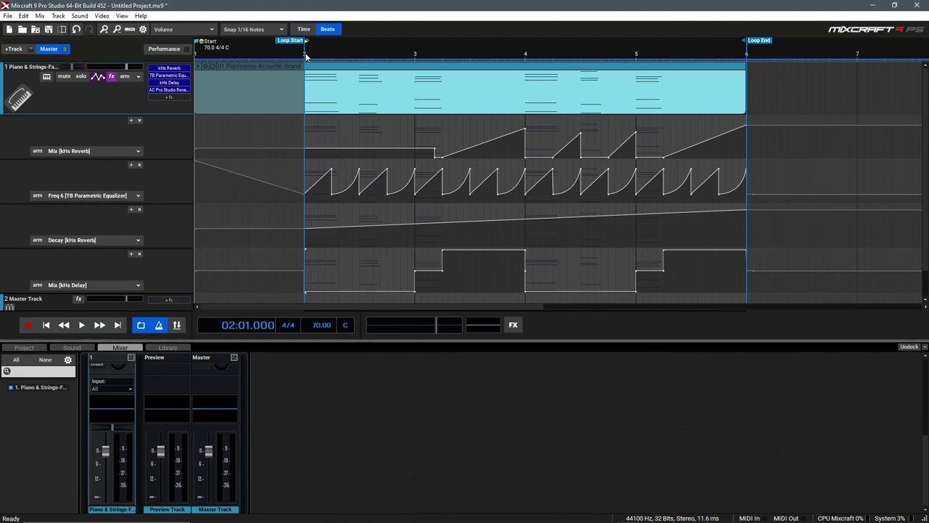
pyautogui.press('space')
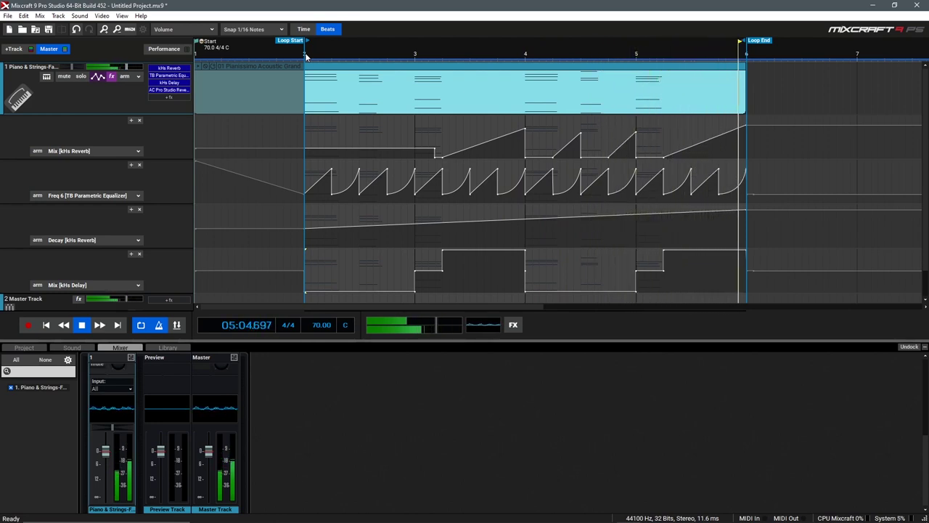
pyautogui.press('space')
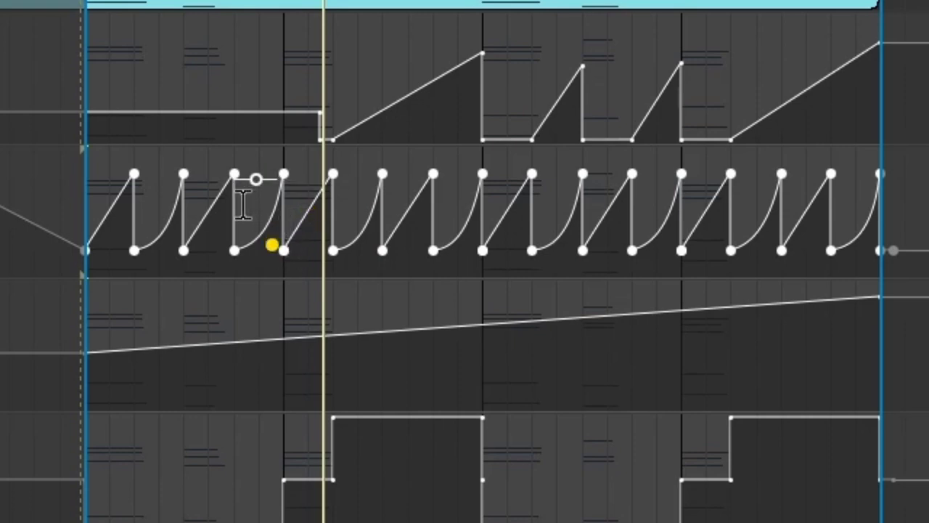
pyautogui.click(135, 208)
# Set snapping to 1/32 notes, shift the first Freq 6 drop point one 32nd earlier, and play it back
pyautogui.press('+')
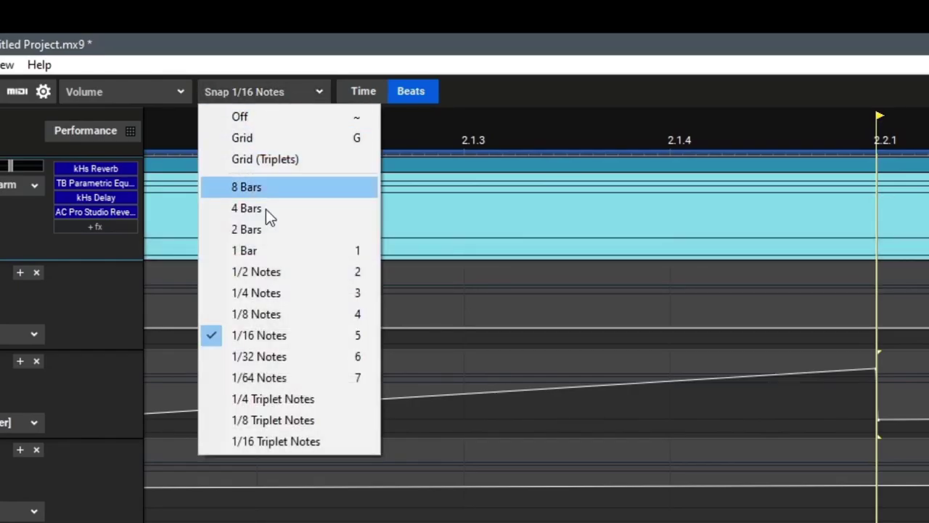
pyautogui.click(282, 355)
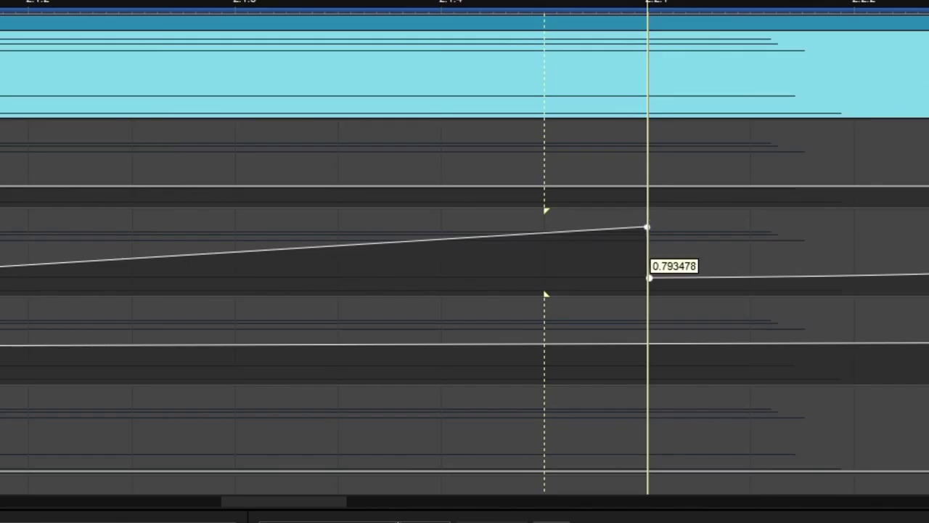
pyautogui.moveTo(647, 227); pyautogui.dragTo(545, 227)
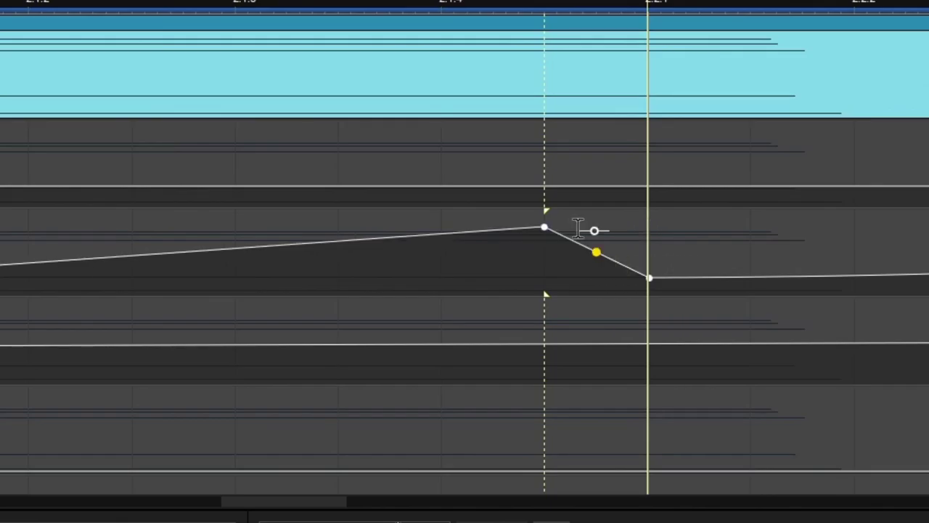
pyautogui.press('z')
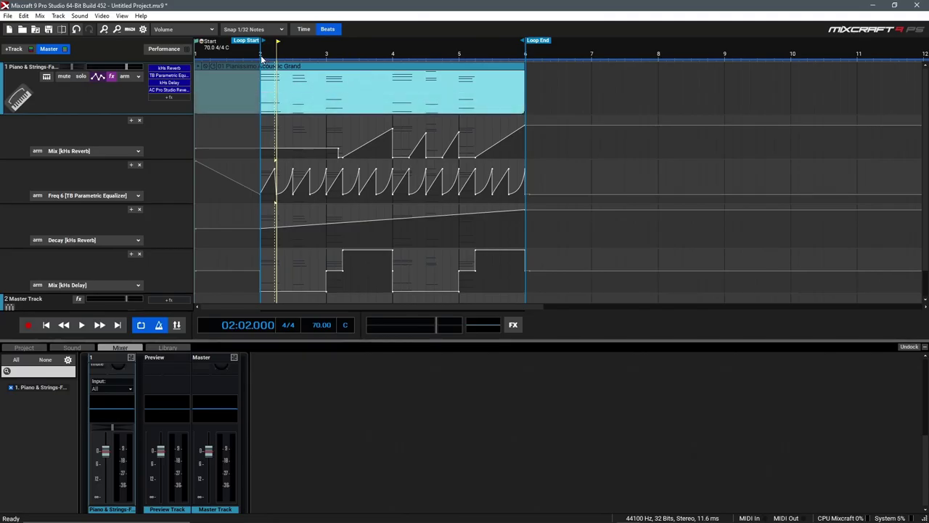
pyautogui.click(263, 58)
pyautogui.press('space')
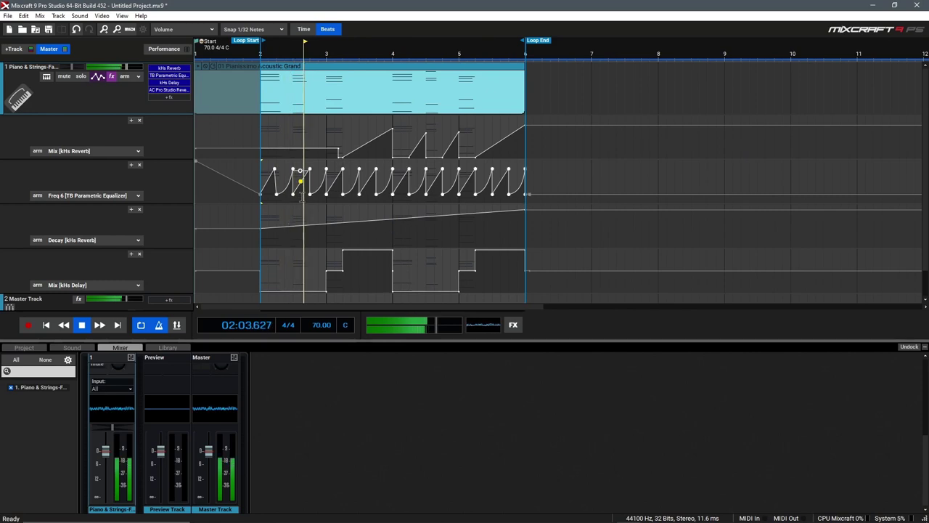
pyautogui.press('space')
# Shift the next Freq 6 drop point earlier, then zoom out and return to the loop start
pyautogui.scroll(1, 348, 172)
pyautogui.scroll(4, 347, 172)
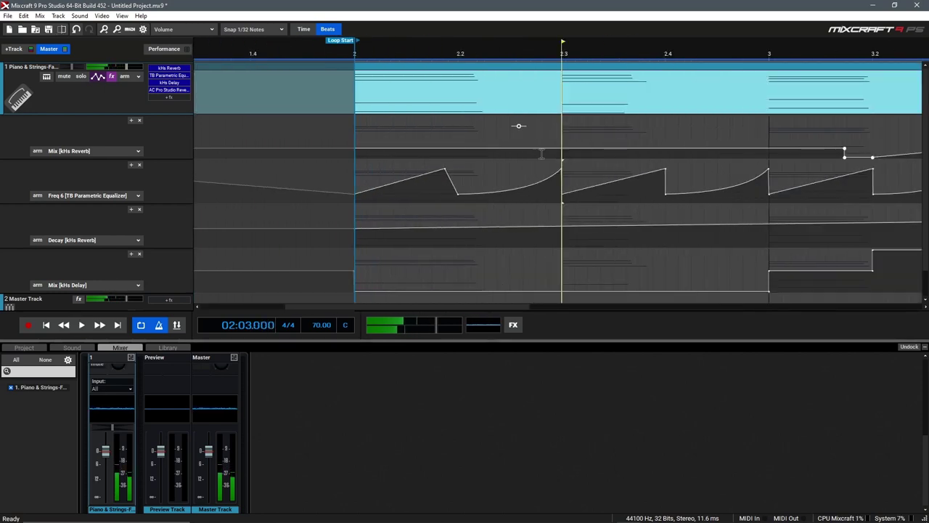
pyautogui.moveTo(563, 195); pyautogui.dragTo(535, 189)
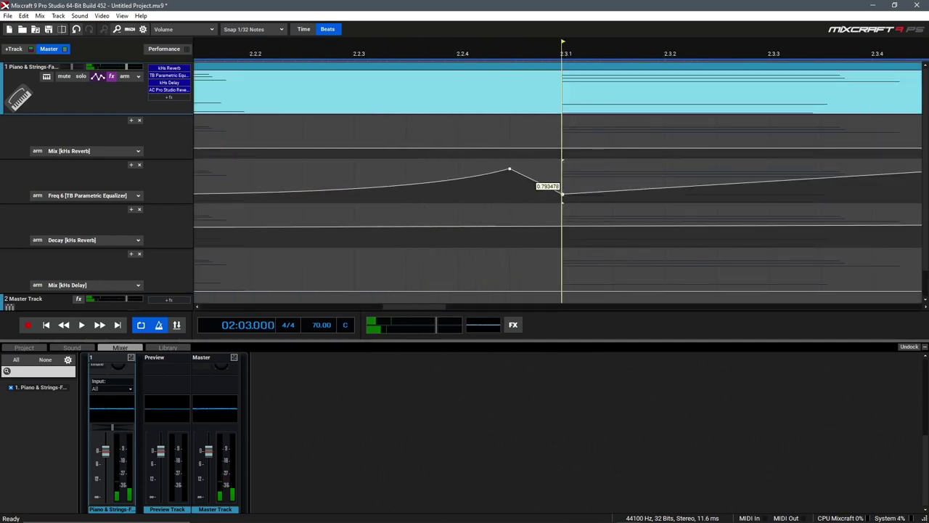
pyautogui.scroll(-5, 536, 182)
pyautogui.scroll(-3, 528, 173)
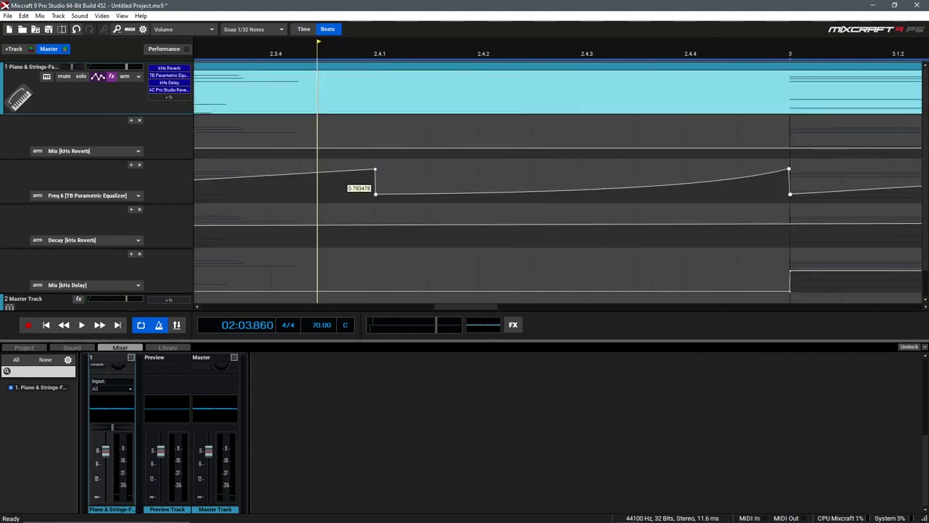
pyautogui.press('Right')
pyautogui.press('Right')
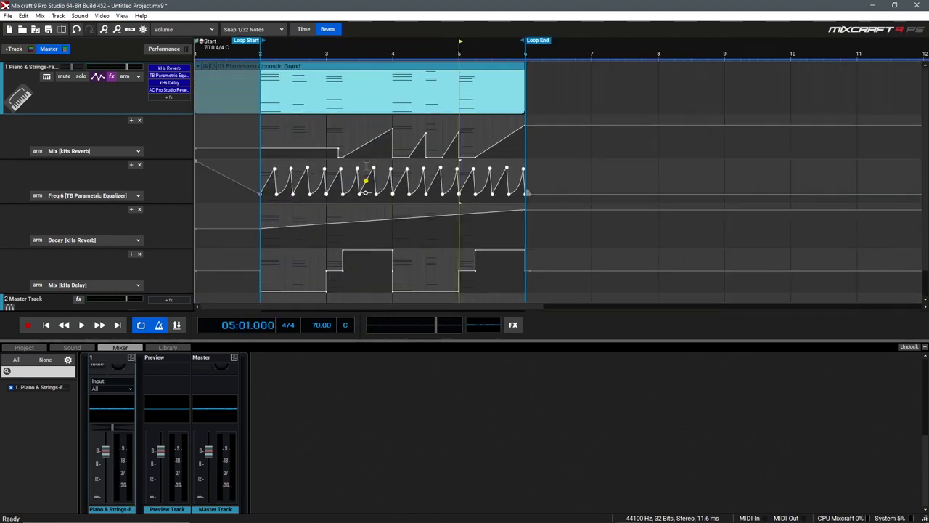
pyautogui.scroll(-1, 366, 180)
pyautogui.press('Home')
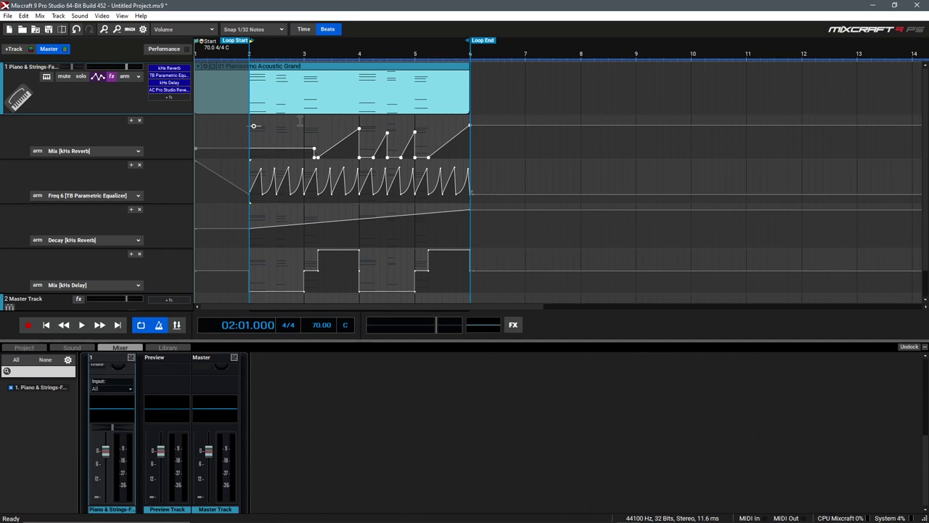
pyautogui.press('space')
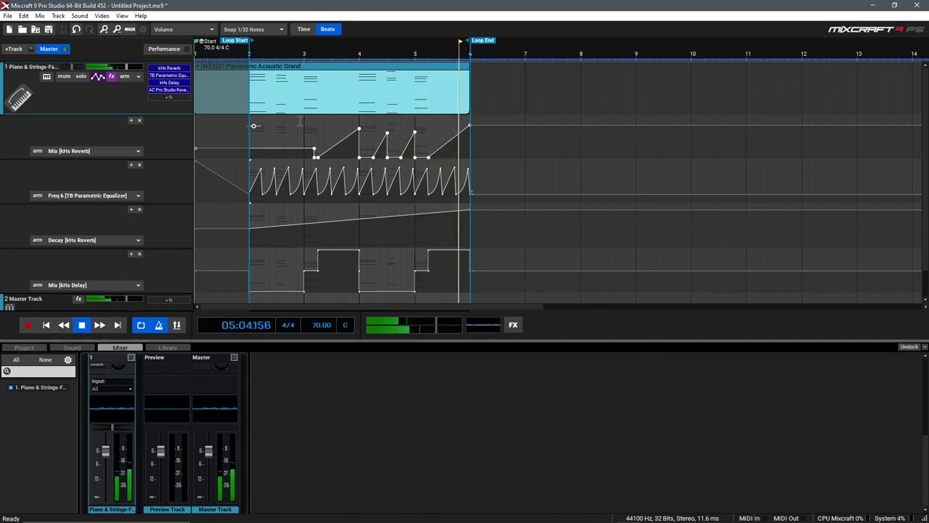
pyautogui.press('space')
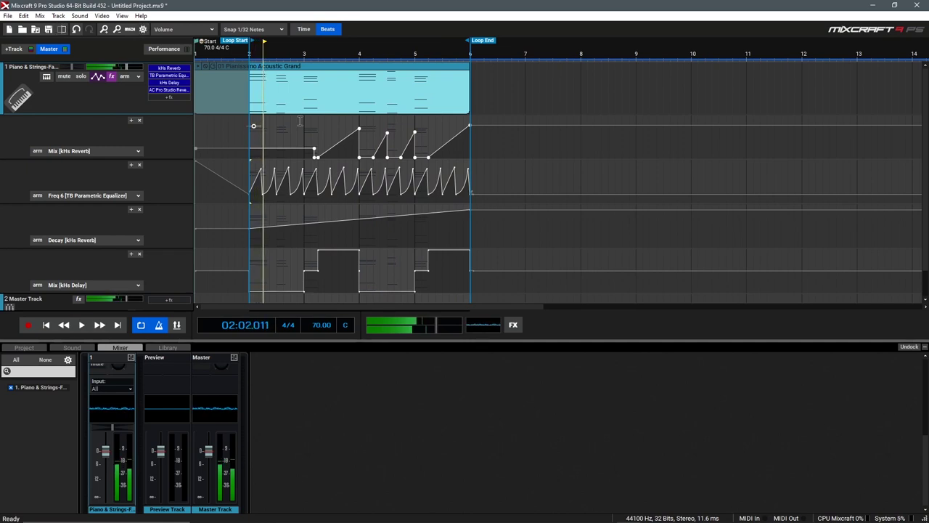